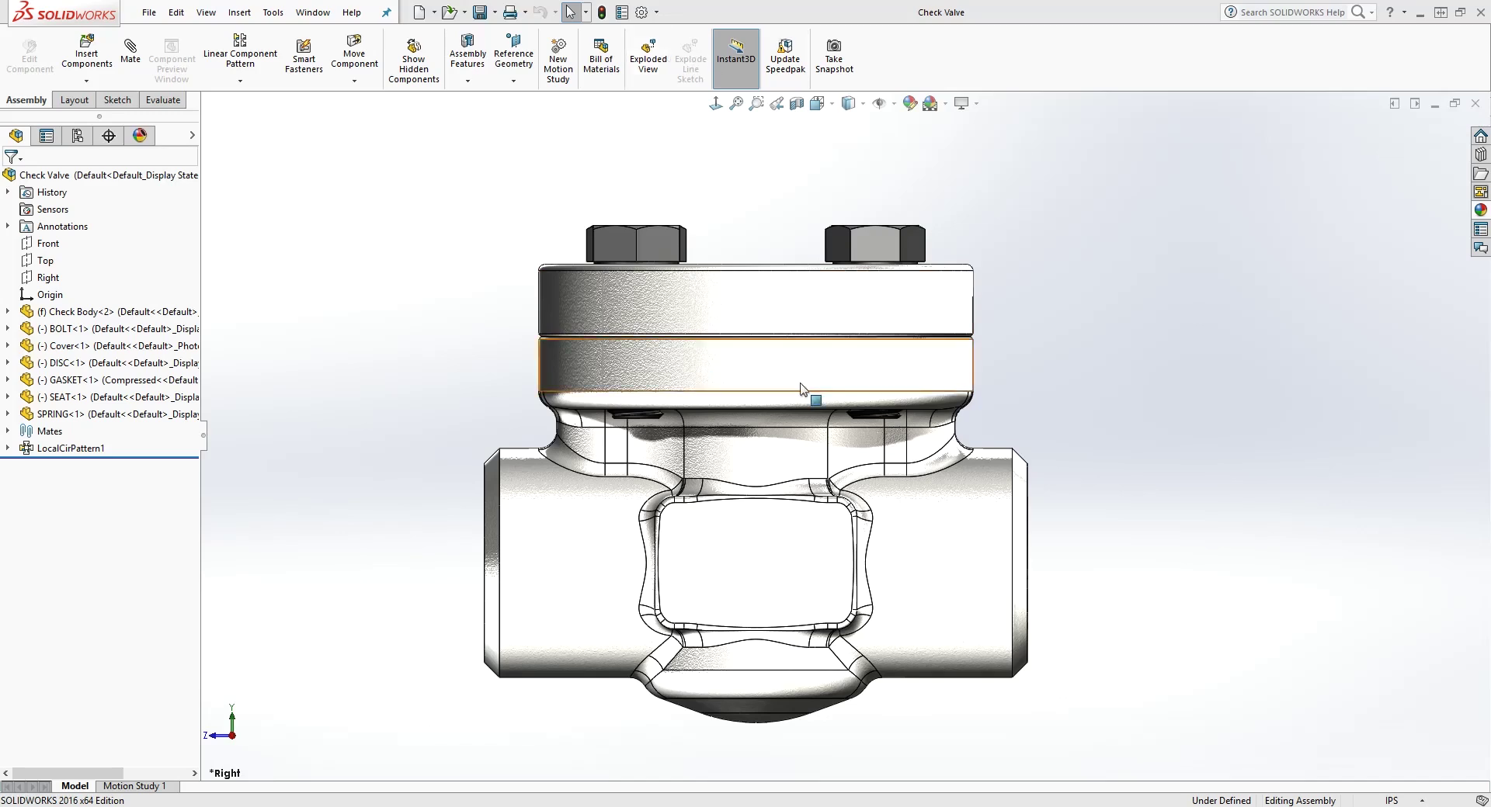
# Tilt the Check Valve so a port faces the viewer and start an exploded view.
pyautogui.scroll(3, 808, 468)
pyautogui.scroll(-2, 824, 452)
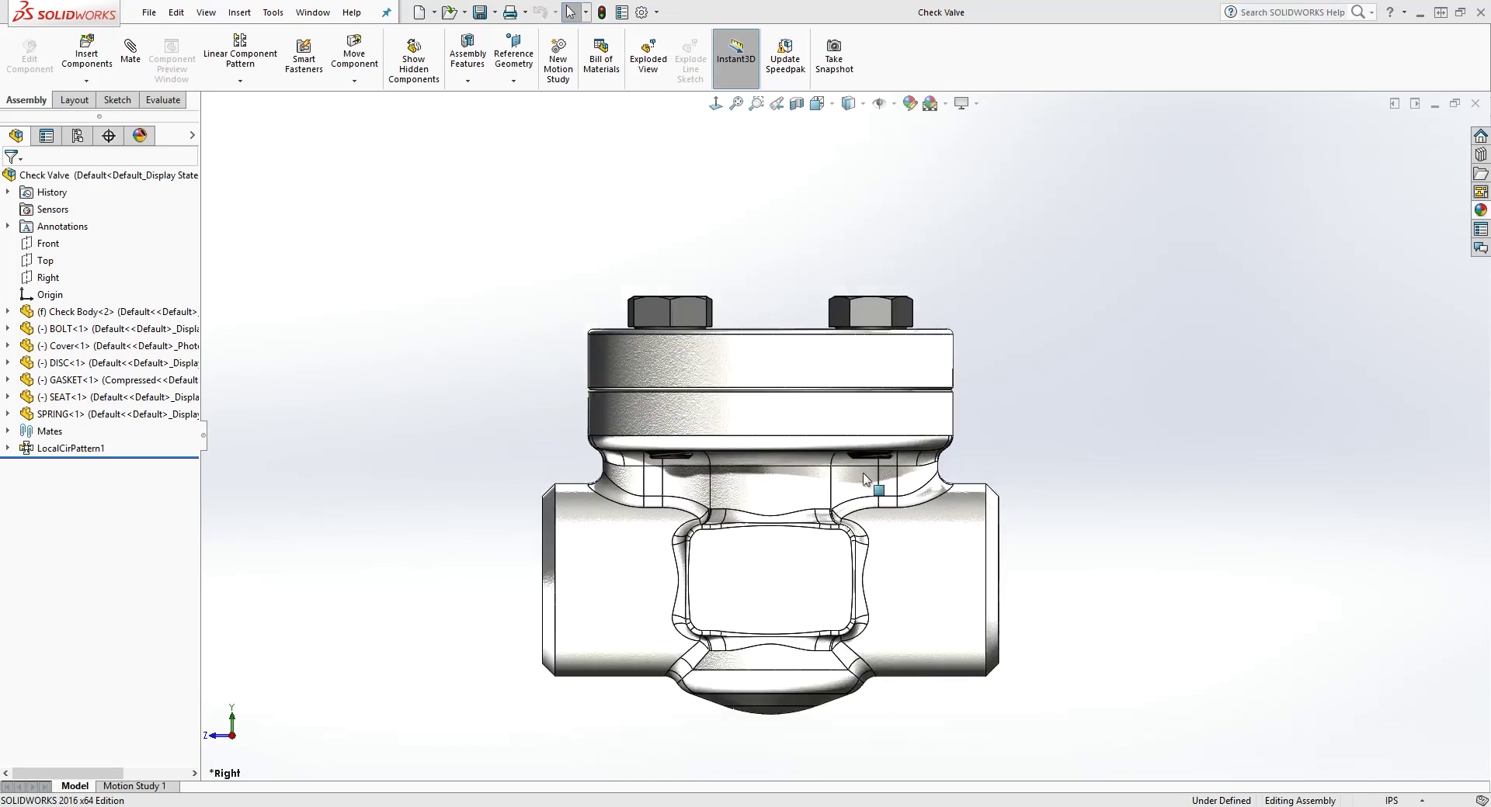
pyautogui.moveTo(1004, 345); pyautogui.dragTo(939, 440, button='middle')
pyautogui.scroll(1, 939, 441)
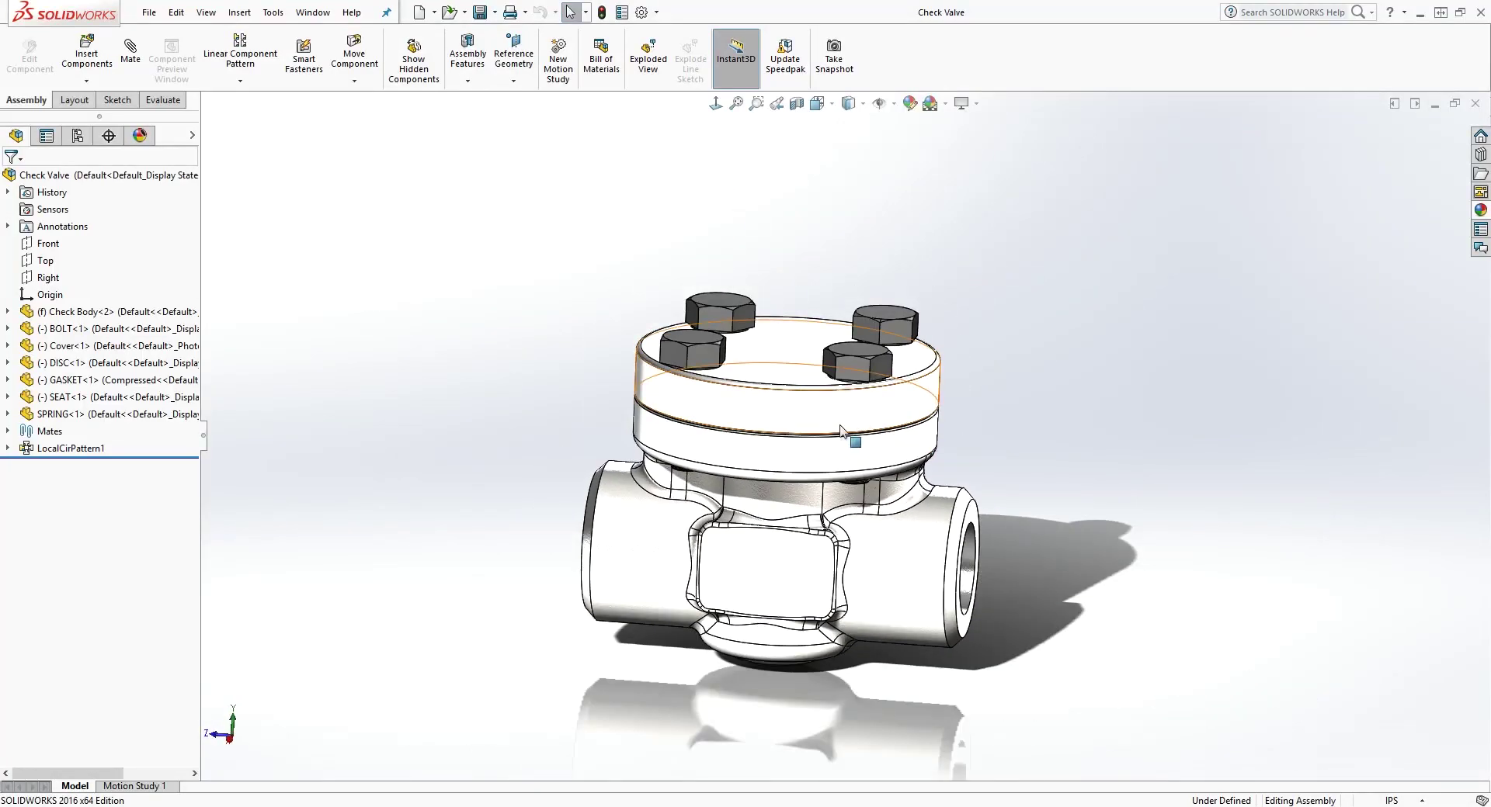
pyautogui.moveTo(753, 343); pyautogui.dragTo(691, 218, button='middle')
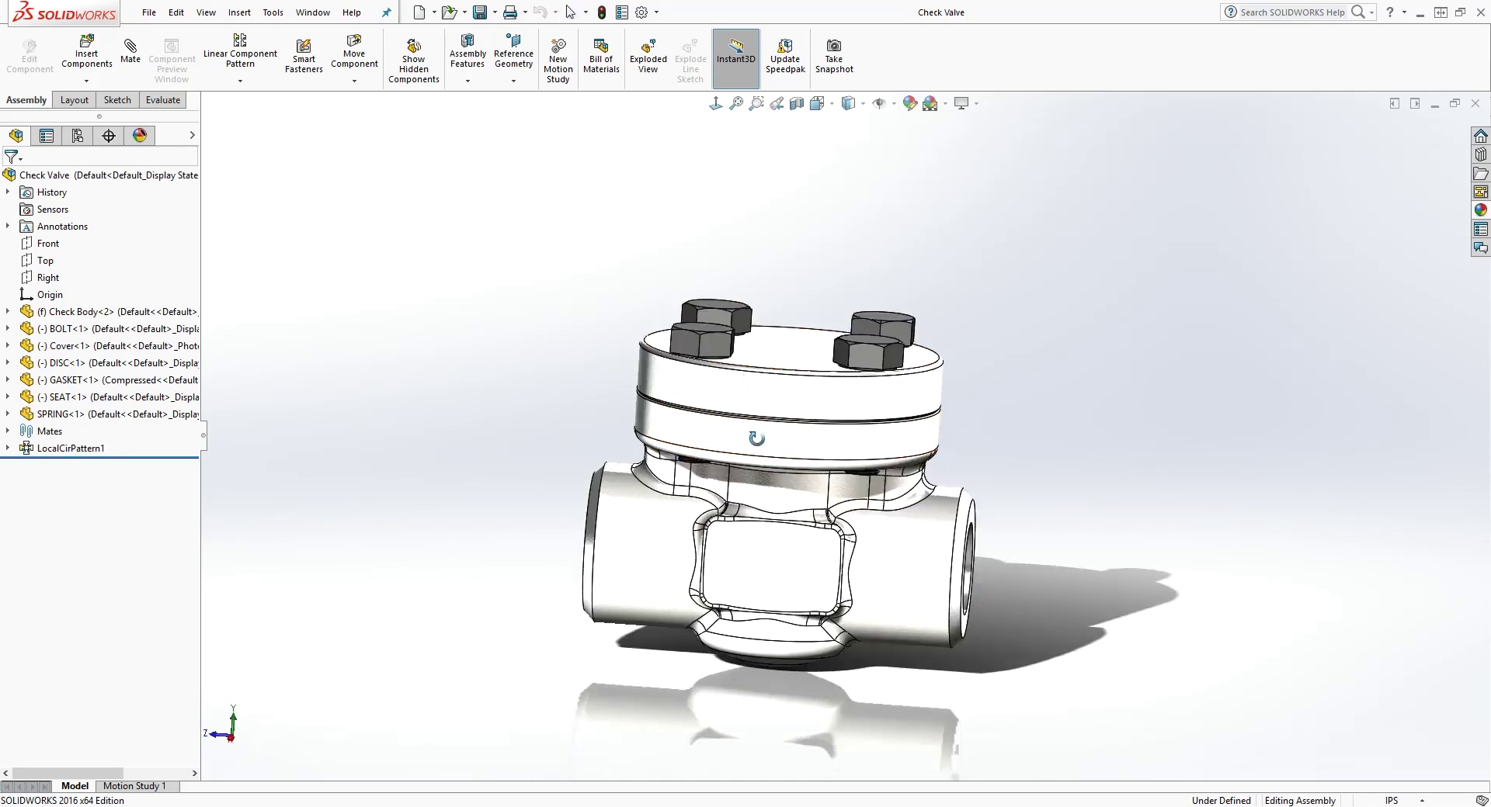
pyautogui.click(649, 62)
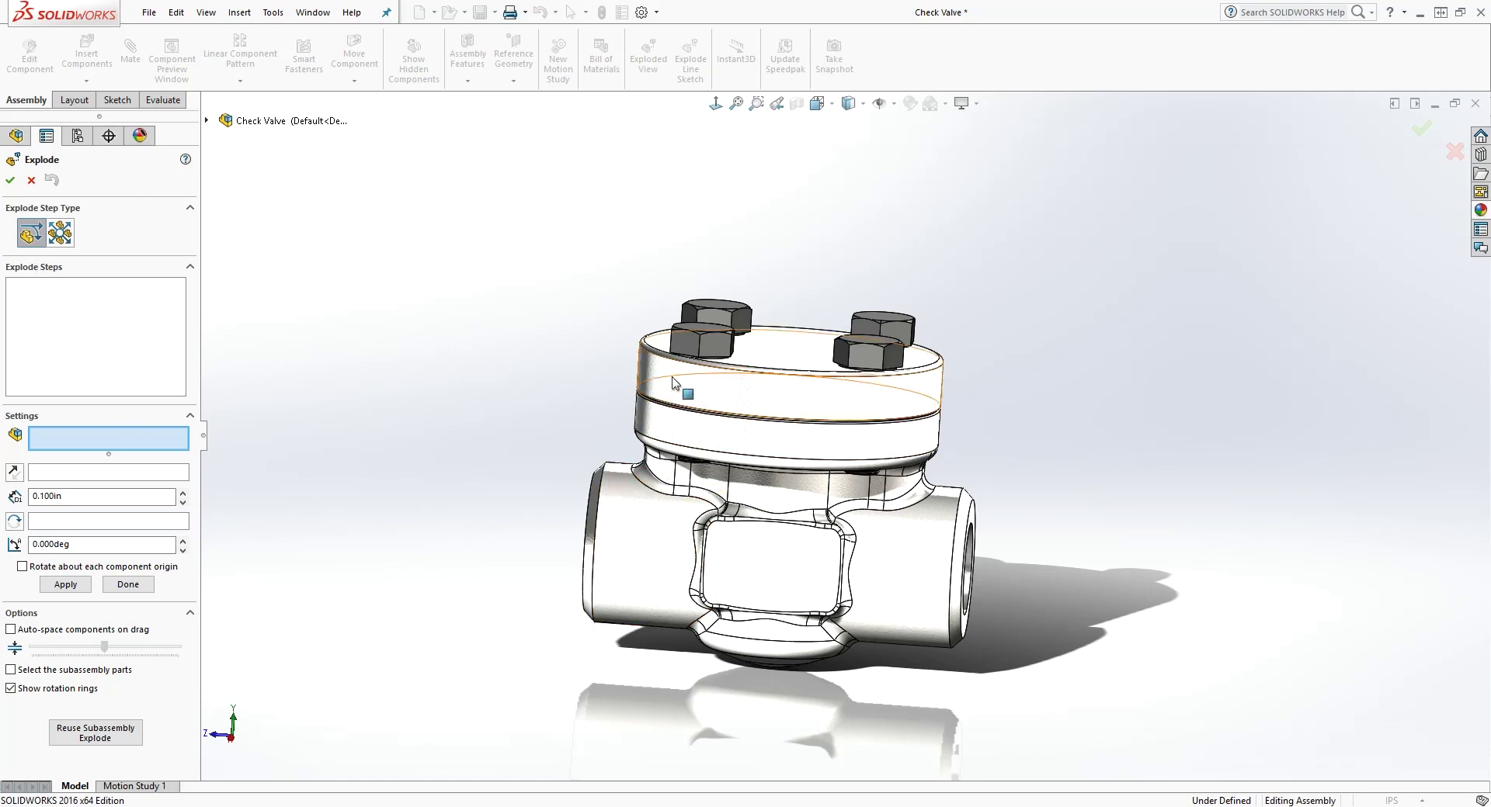
# Select the first two cover bolts as components for the first explode step.
pyautogui.moveTo(1052, 345); pyautogui.dragTo(928, 419, button='middle')
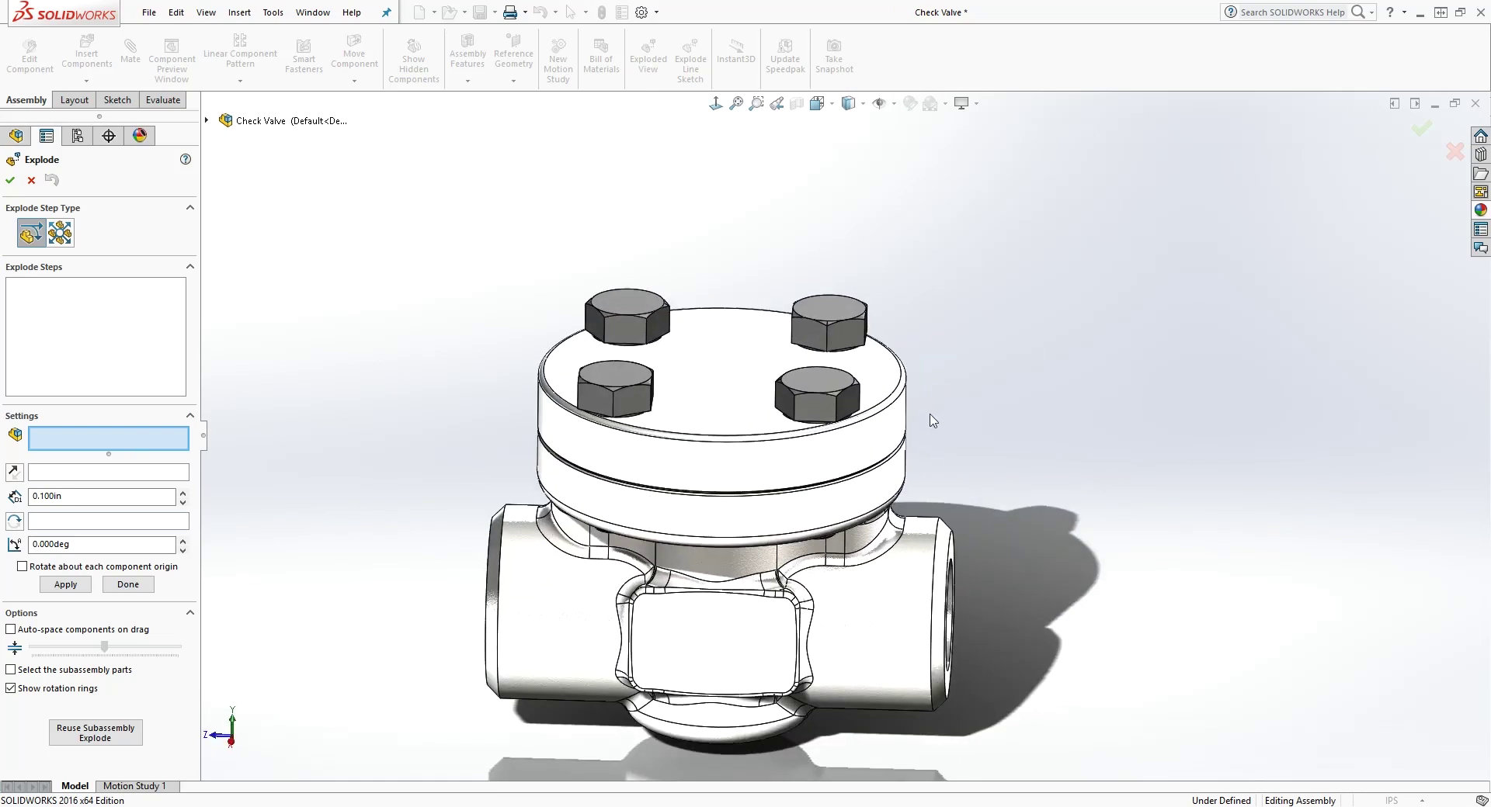
pyautogui.click(619, 296)
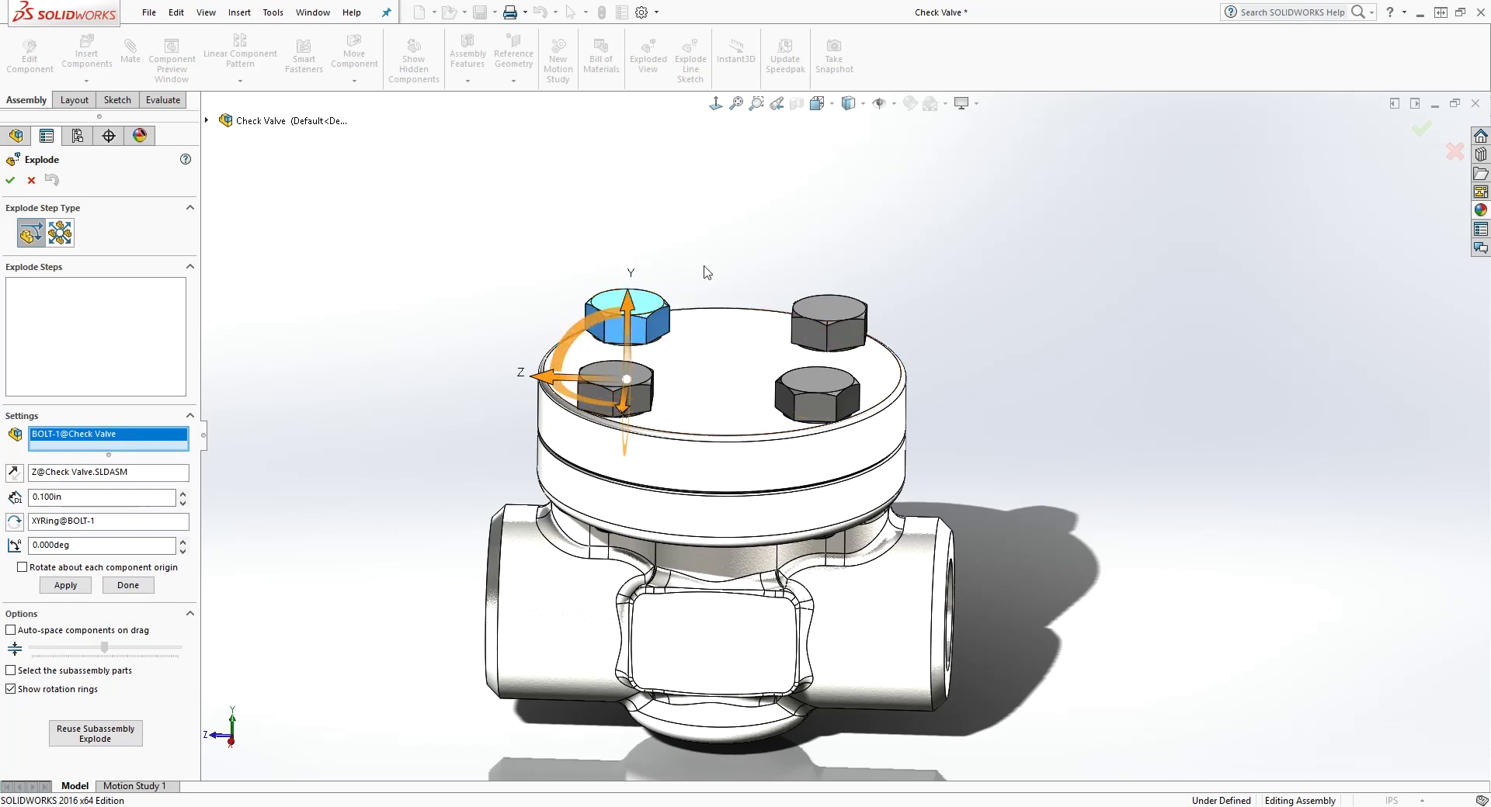
pyautogui.click(607, 374)
# Add the remaining bolts and lift all four about 3.8 in straight up off the cover.
pyautogui.click(829, 309)
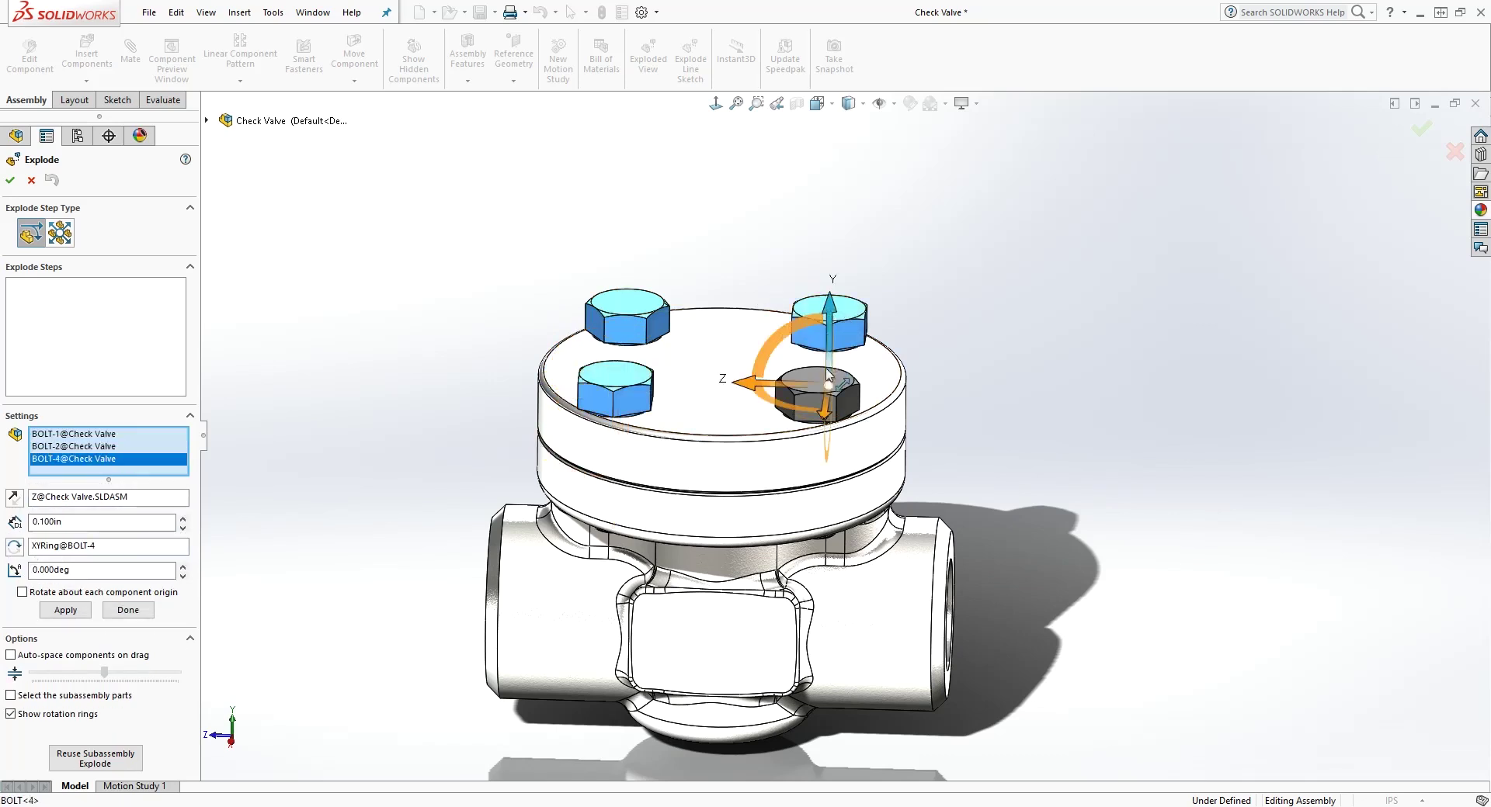
pyautogui.click(812, 375)
pyautogui.scroll(3, 808, 403)
pyautogui.moveTo(807, 404); pyautogui.dragTo(753, 448, button='middle')
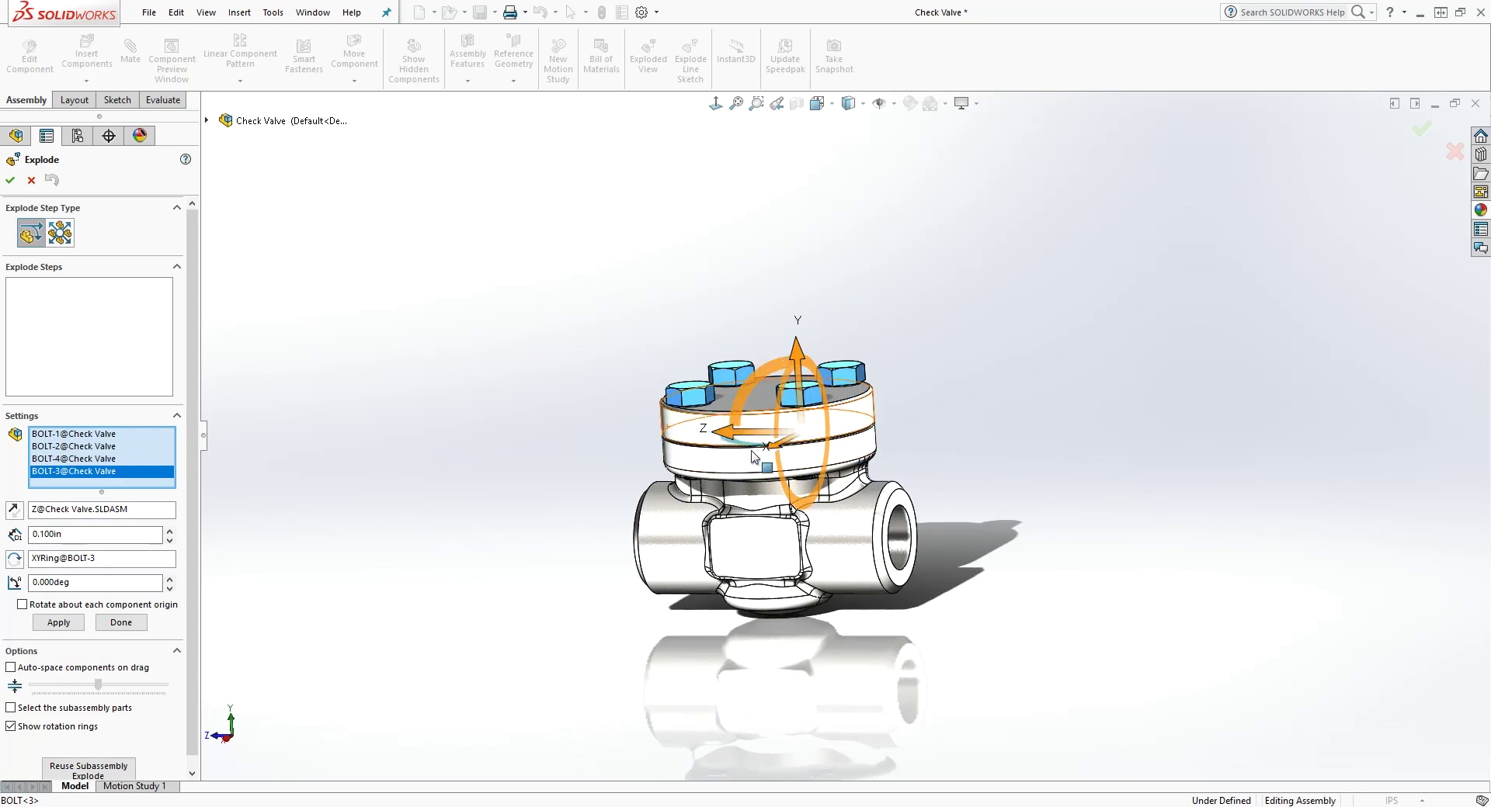
pyautogui.moveTo(990, 494); pyautogui.dragTo(1031, 543, button='middle')
pyautogui.moveTo(862, 386); pyautogui.dragTo(928, 534, button='middle')
pyautogui.moveTo(845, 431); pyautogui.dragTo(815, 101)
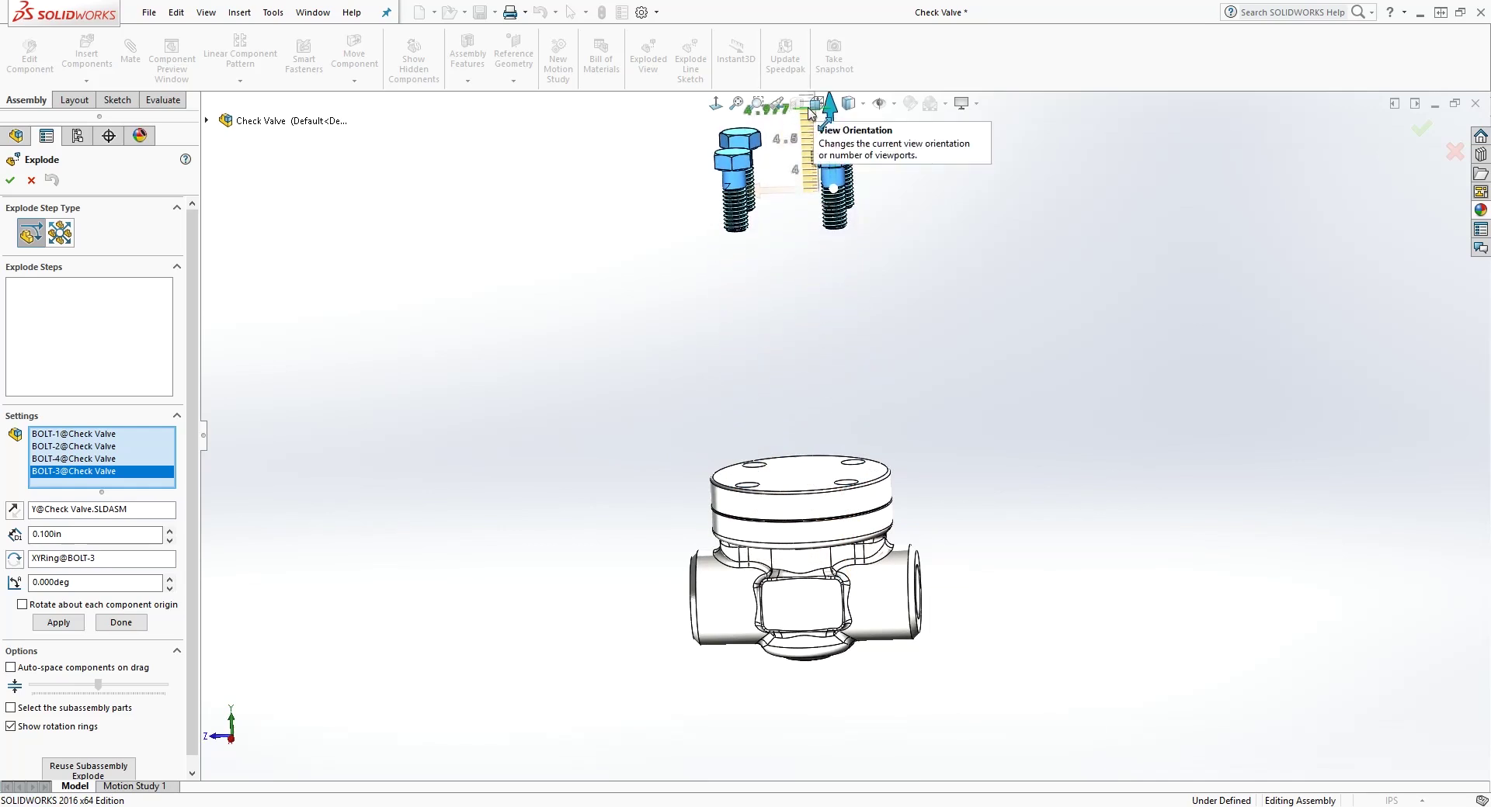
pyautogui.scroll(-3, 859, 303)
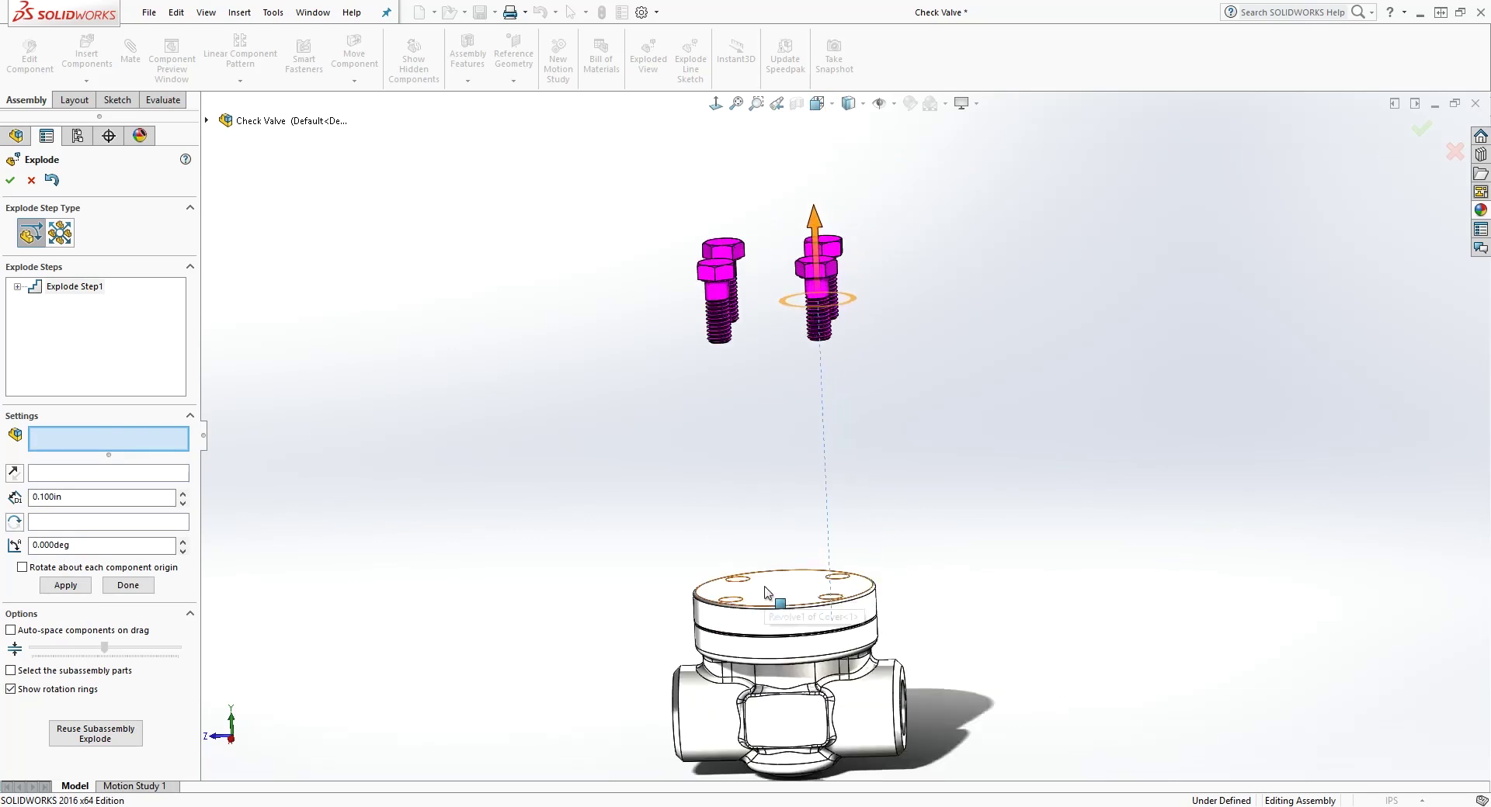
# Raise the valve cover beneath the lifted bolts as Explode Step2, then select GASKET-1.
pyautogui.click(766, 593)
pyautogui.moveTo(782, 535); pyautogui.dragTo(775, 311)
pyautogui.scroll(-3, 764, 666)
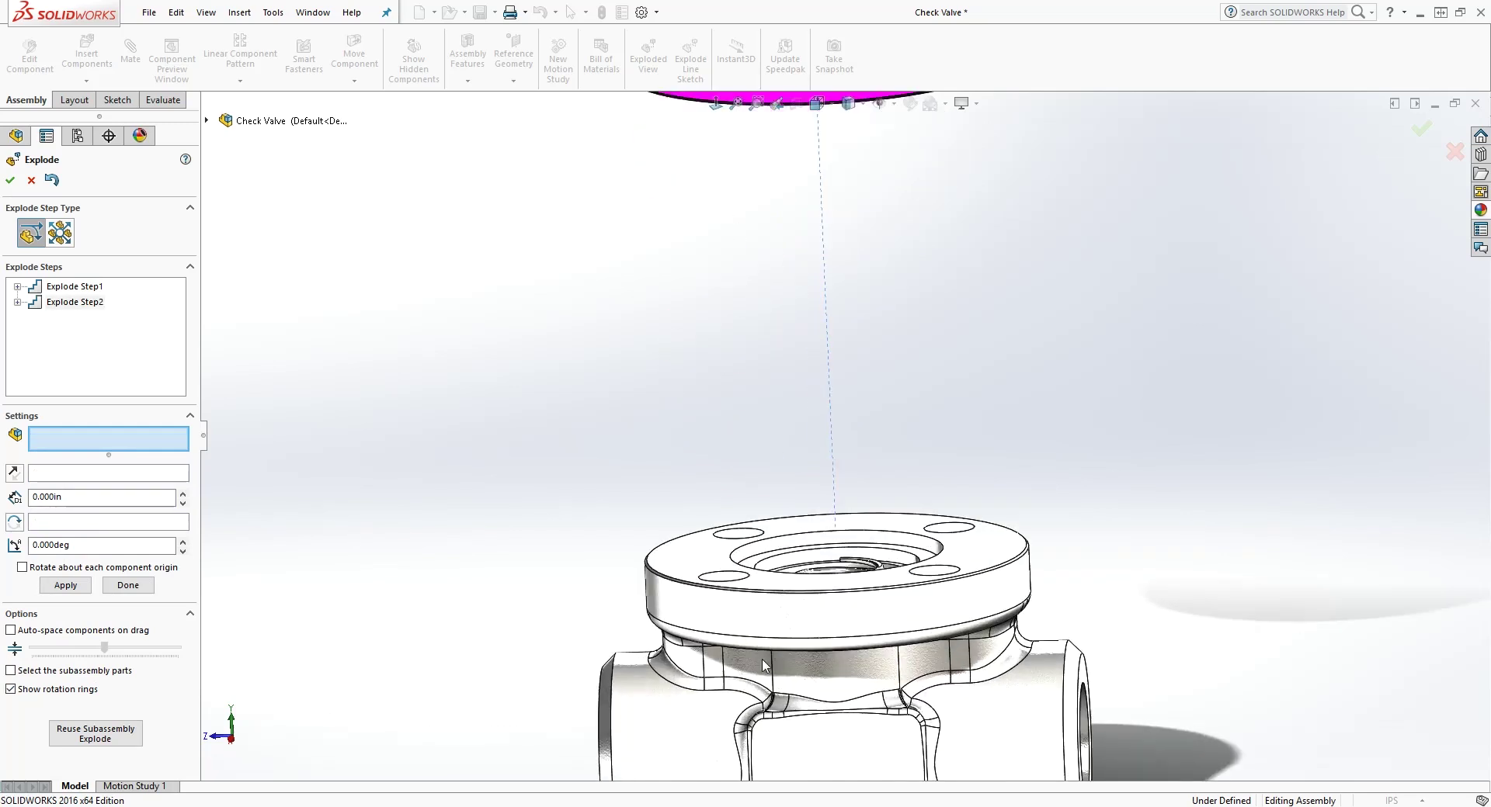
pyautogui.moveTo(764, 666); pyautogui.dragTo(893, 528, button='middle')
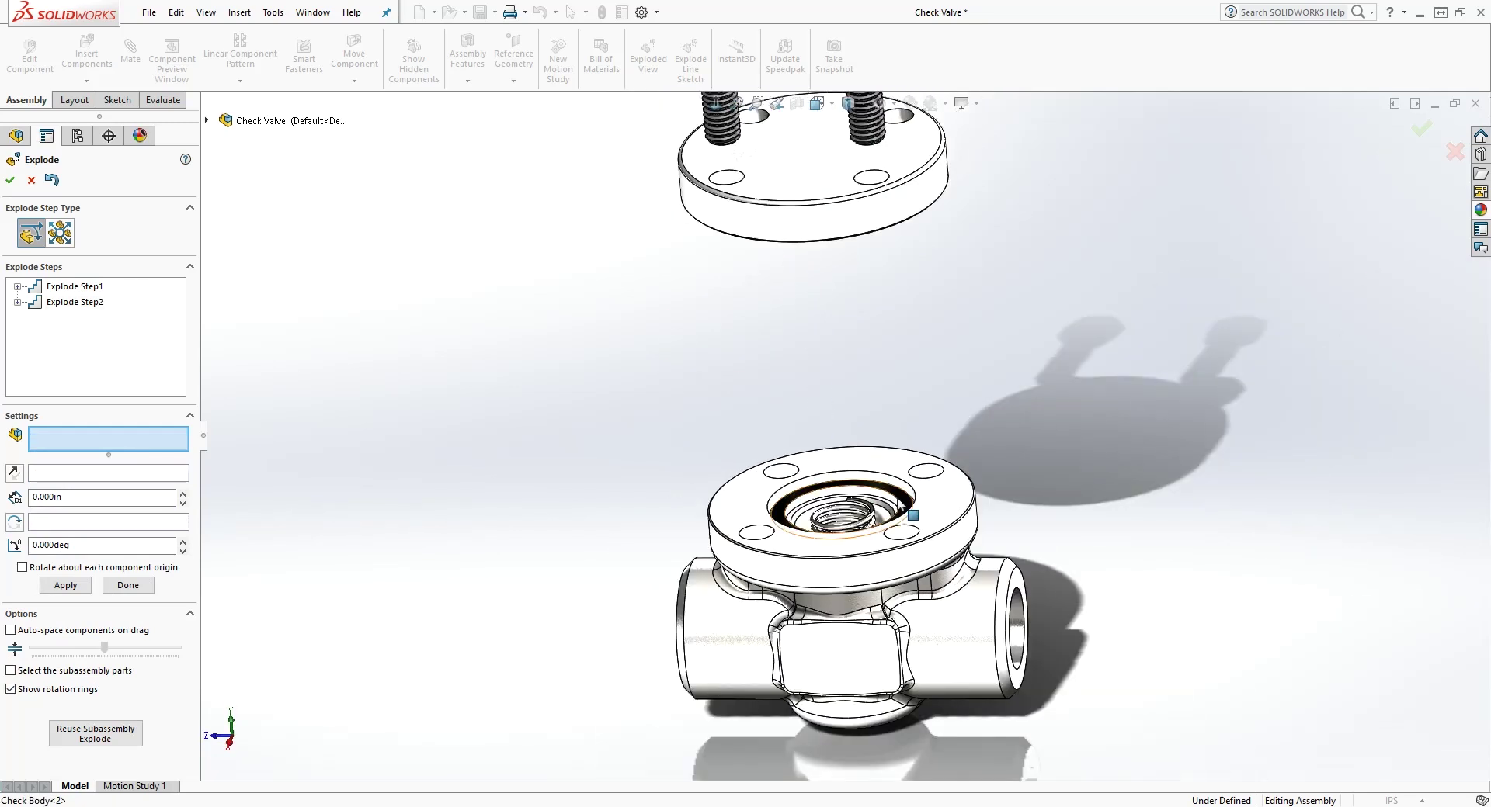
pyautogui.click(905, 512)
pyautogui.scroll(5, 854, 435)
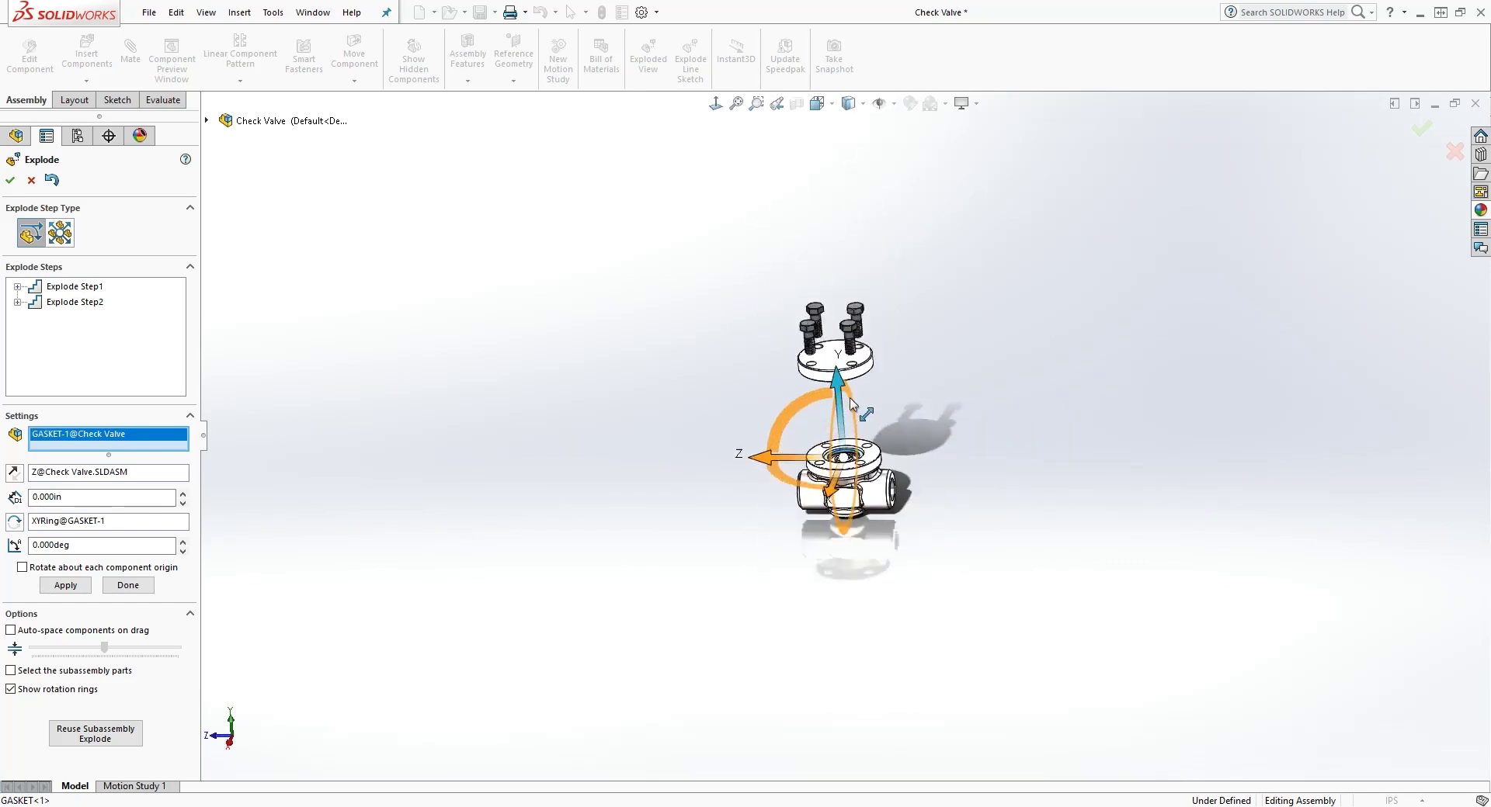
# Move the gasket up just under the cover as Explode Step3, then select the spring.
pyautogui.scroll(-4, 879, 506)
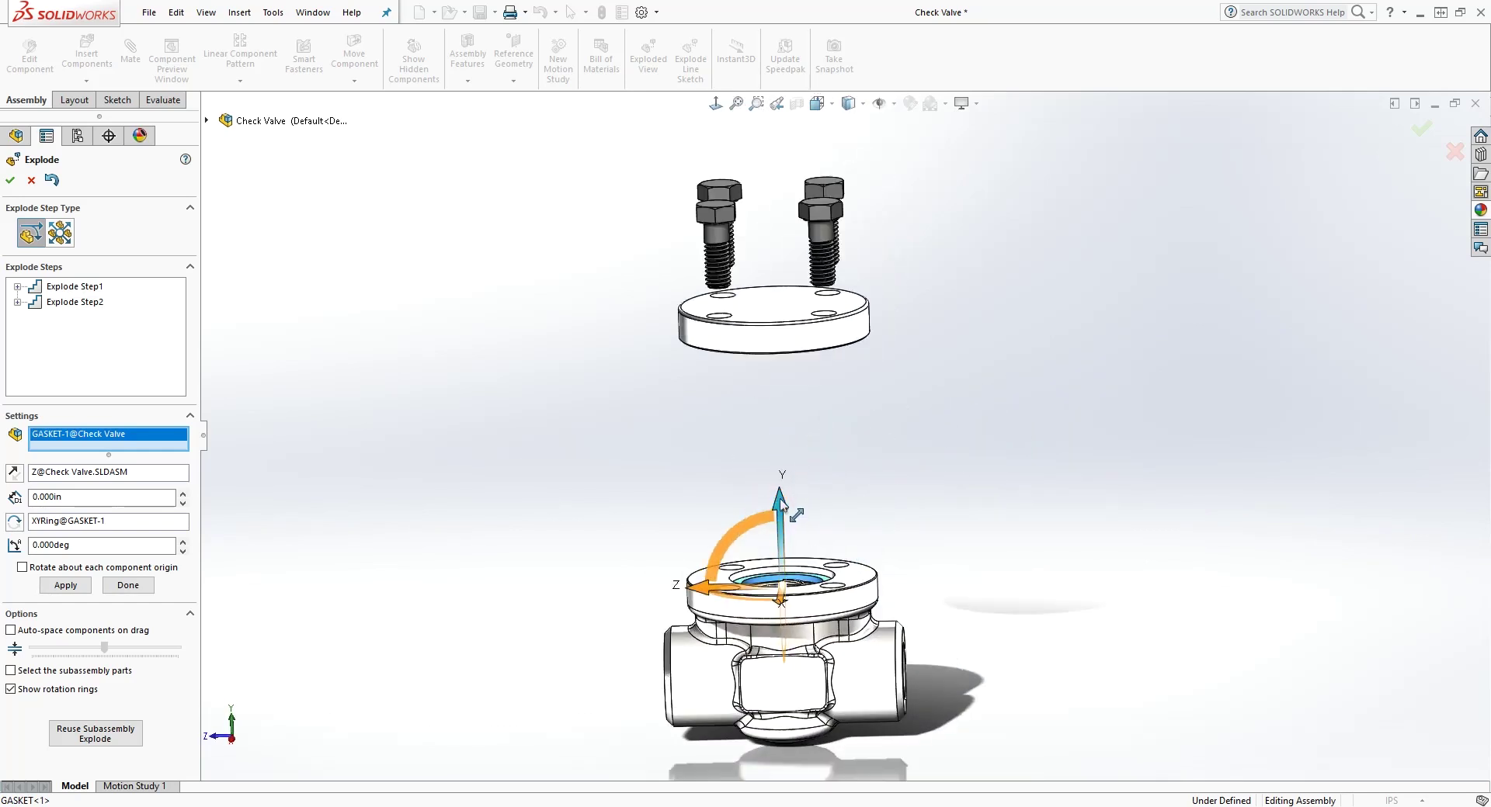
pyautogui.moveTo(781, 503); pyautogui.dragTo(774, 293)
pyautogui.scroll(-4, 819, 432)
pyautogui.scroll(3, 819, 433)
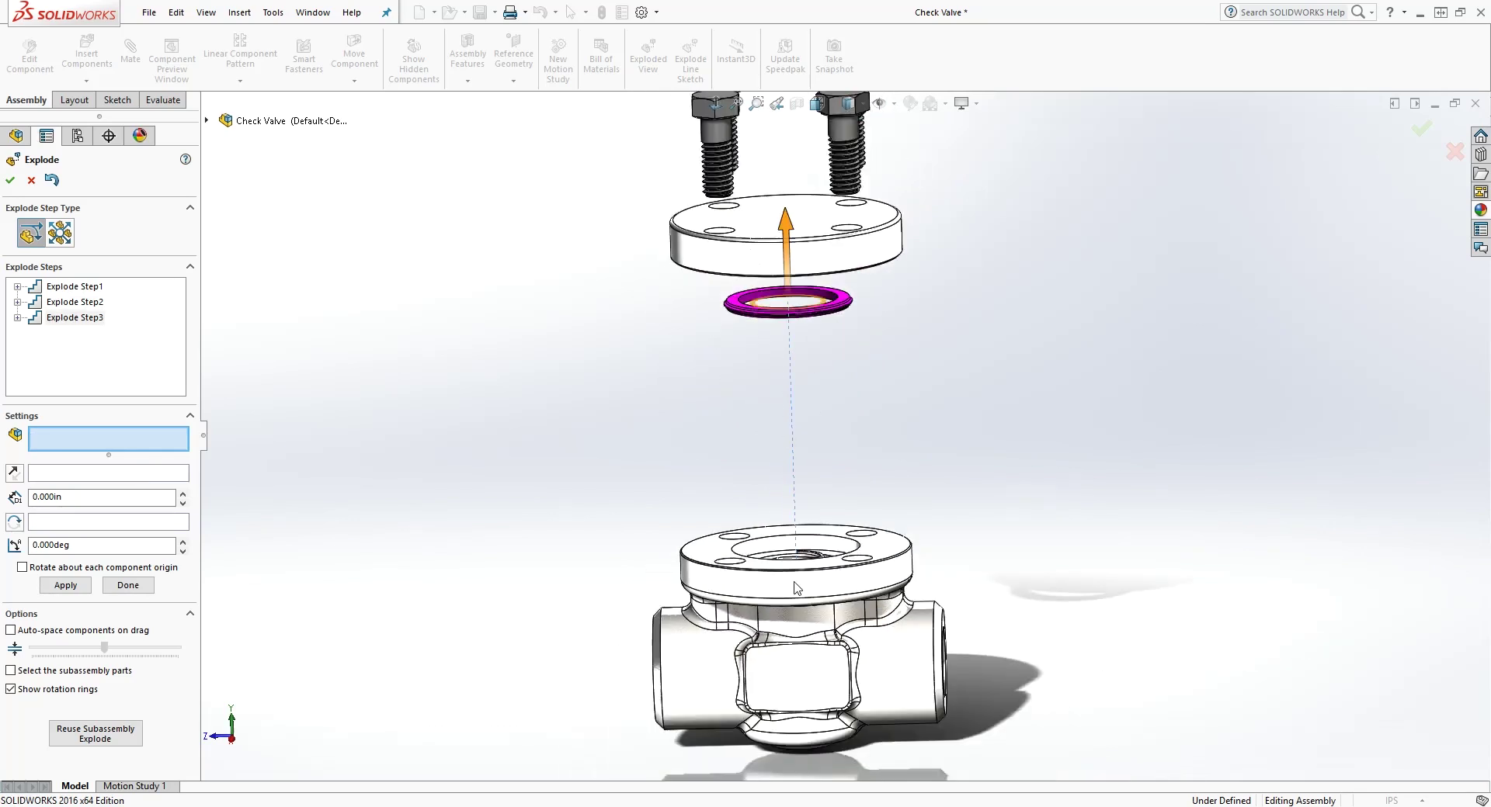
pyautogui.moveTo(818, 432); pyautogui.dragTo(807, 566, button='middle')
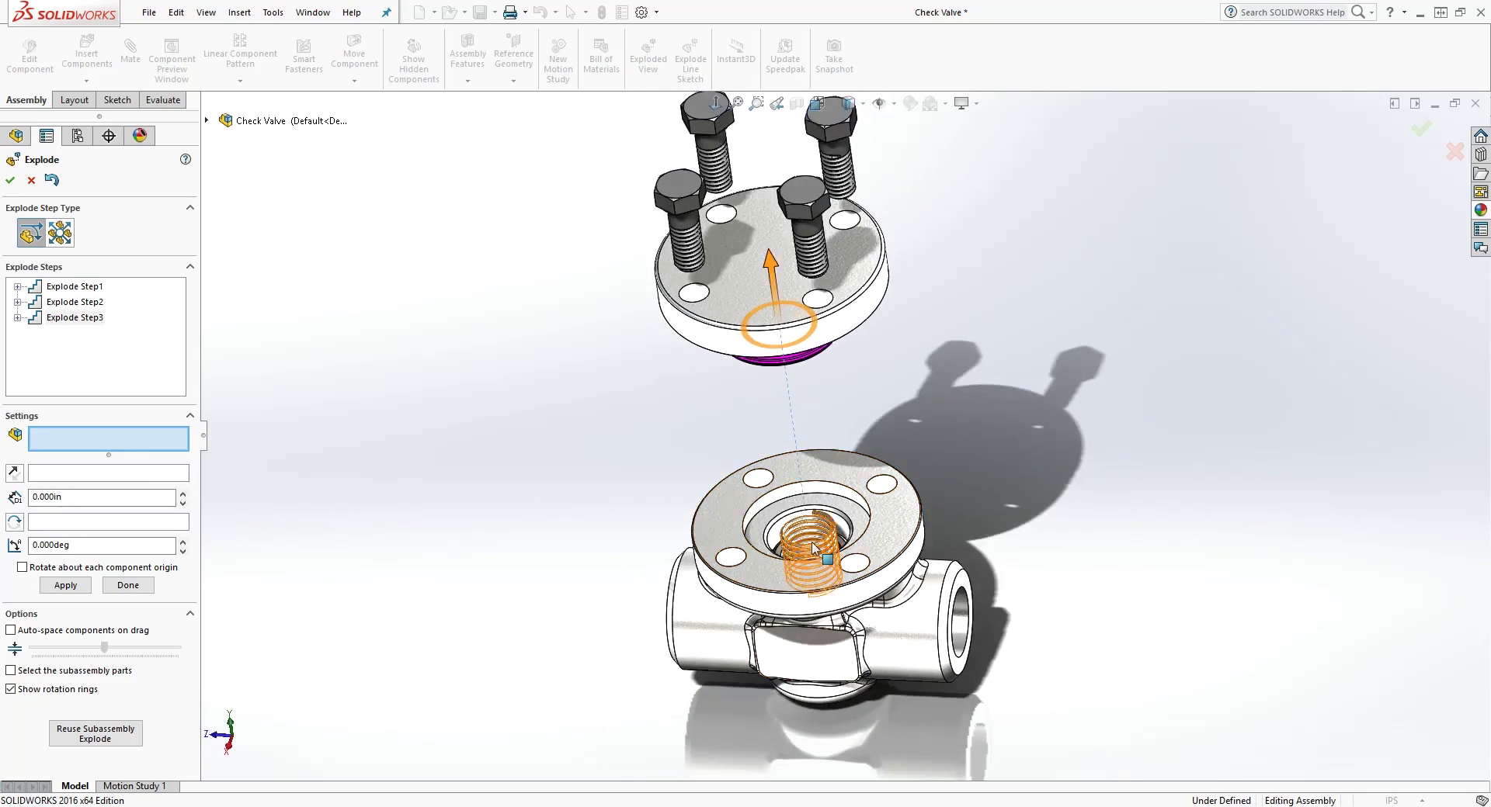
pyautogui.click(812, 548)
# Pull the spring up out of the body as Explode Step4, checking side and isometric views.
pyautogui.moveTo(807, 488); pyautogui.dragTo(808, 412)
pyautogui.hotkey('ctrl', '4')
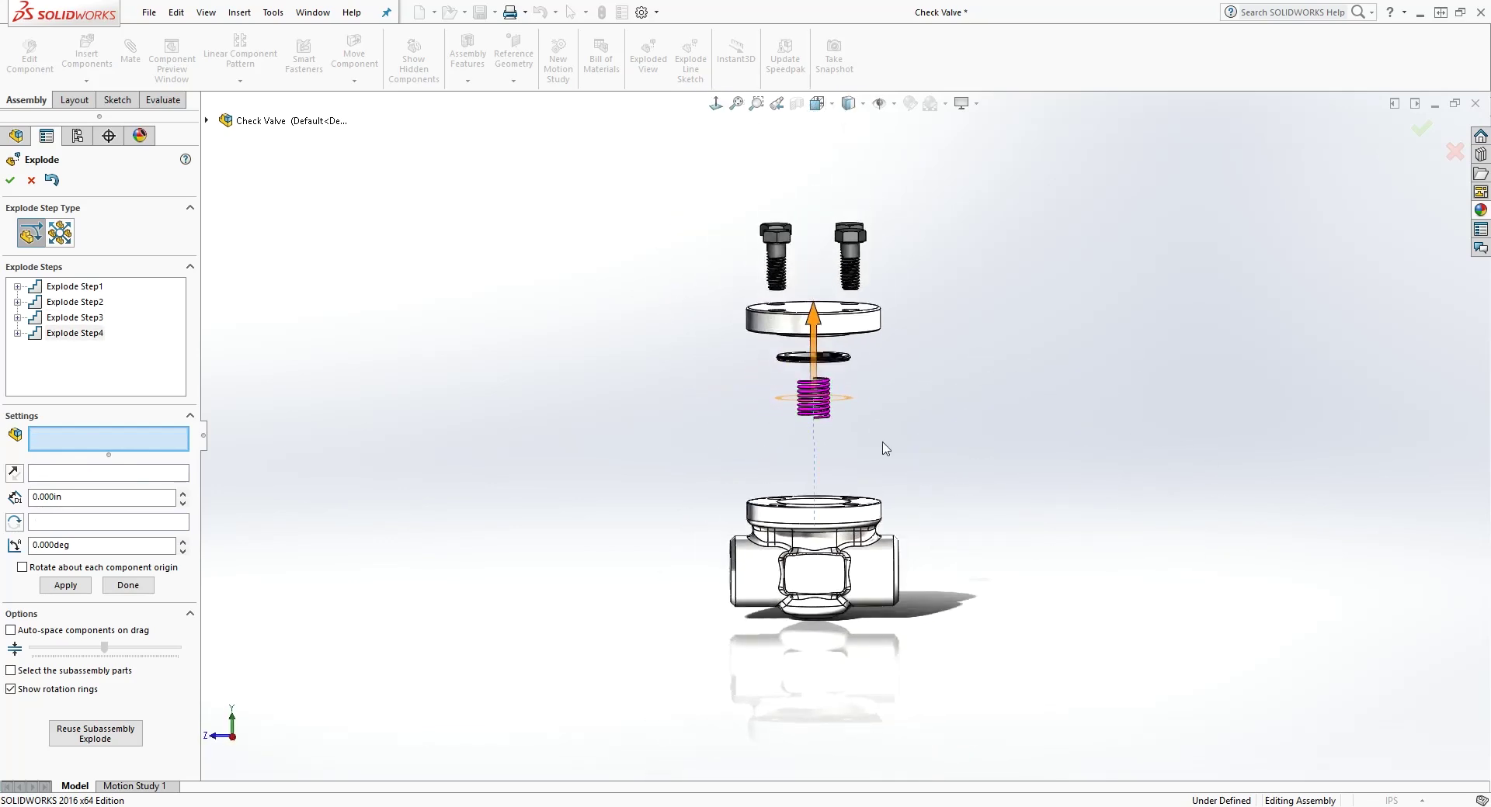
pyautogui.scroll(-2, 853, 450)
pyautogui.hotkey('ctrl', '7')
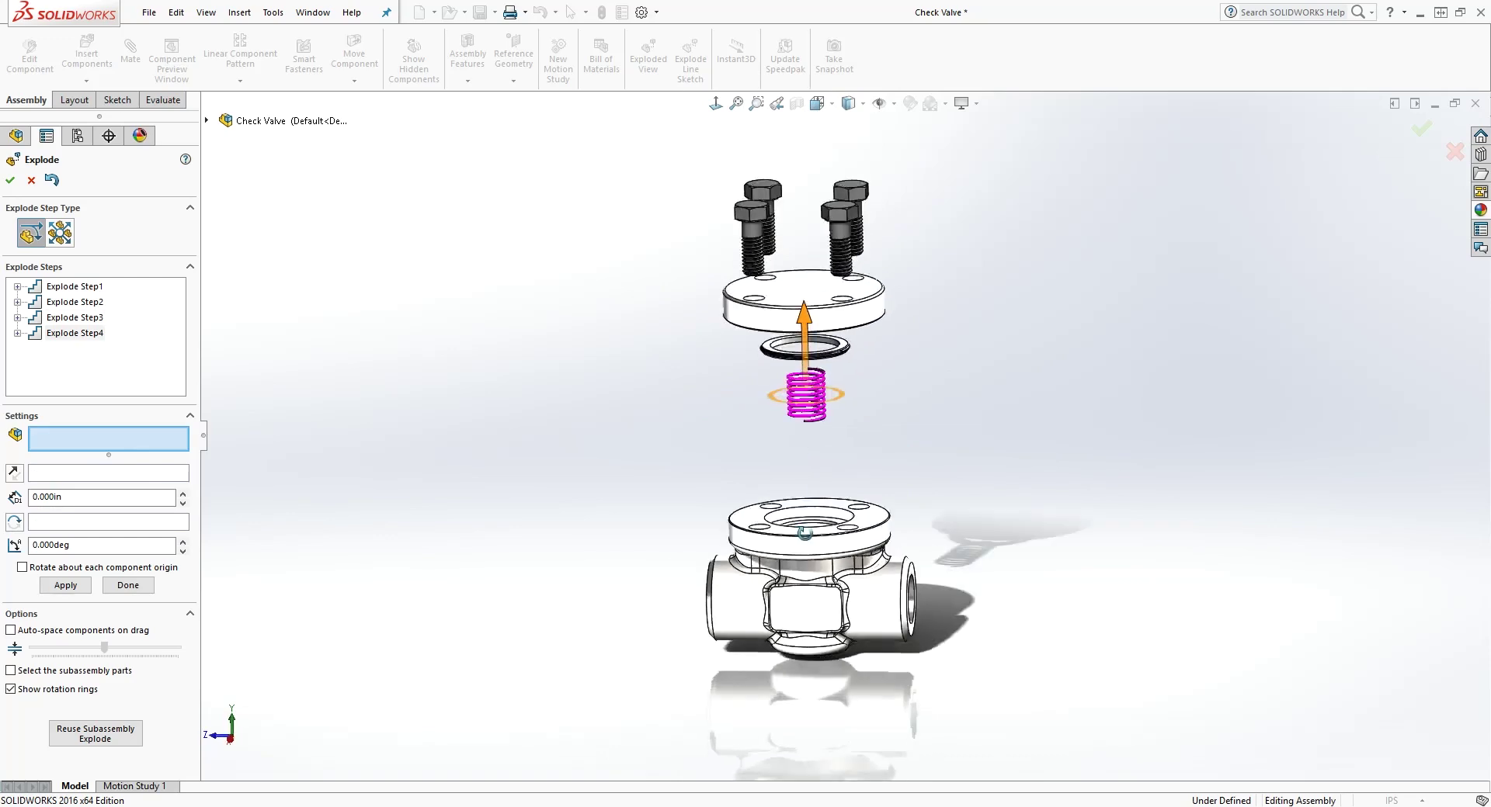
pyautogui.scroll(-4, 796, 487)
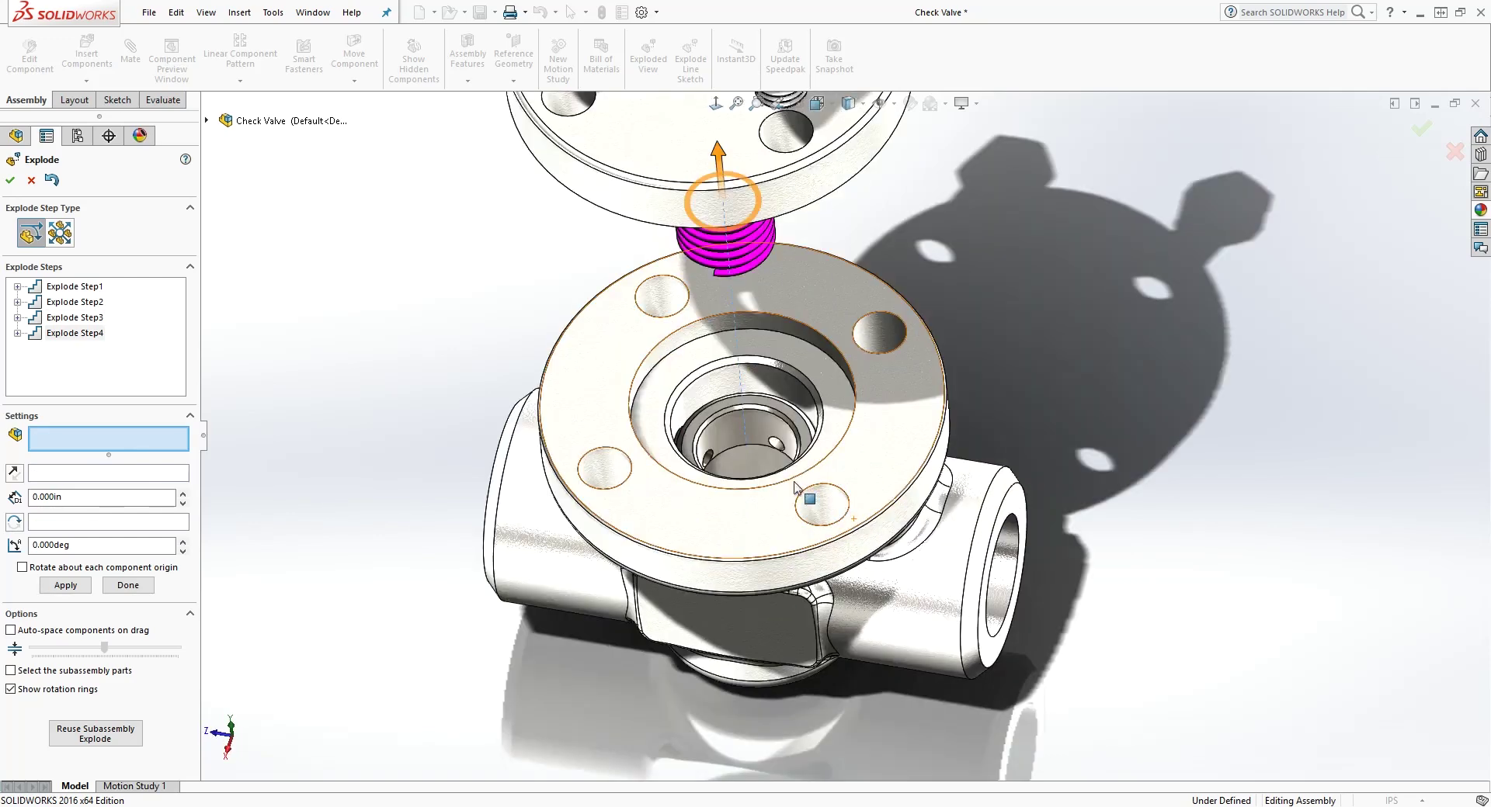
# Lift the valve disc above the body beneath the spring as Explode Step5, then select the seat.
pyautogui.click(786, 417)
pyautogui.moveTo(786, 417); pyautogui.dragTo(796, 356, button='middle')
pyautogui.moveTo(721, 514); pyautogui.dragTo(701, 203)
pyautogui.moveTo(707, 225); pyautogui.dragTo(760, 662, button='middle')
pyautogui.click(706, 548)
# Raise the seat out of the body beneath the disc as Explode Step6.
pyautogui.hotkey('ctrl', '4')
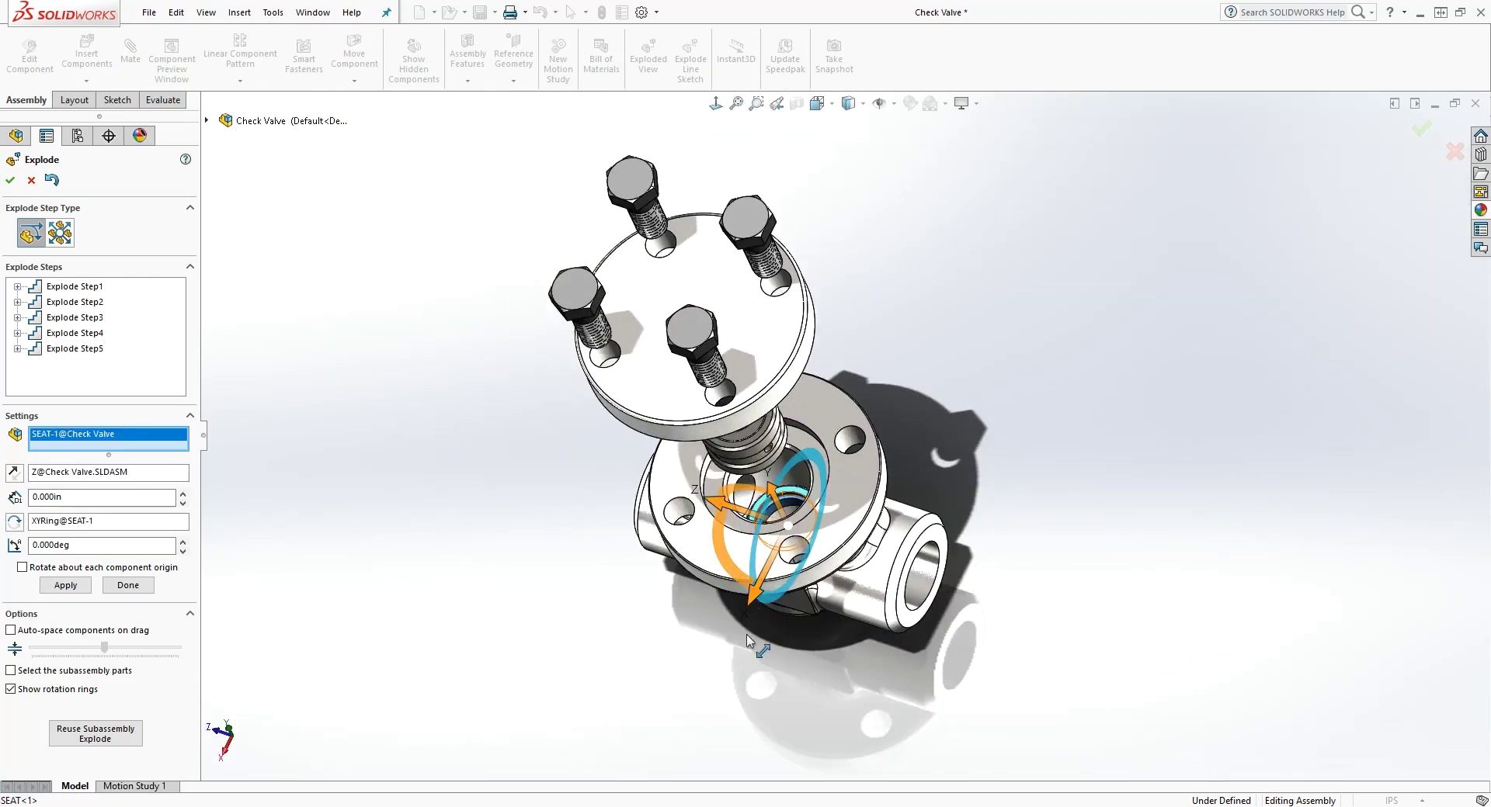
pyautogui.moveTo(741, 602); pyautogui.dragTo(752, 436)
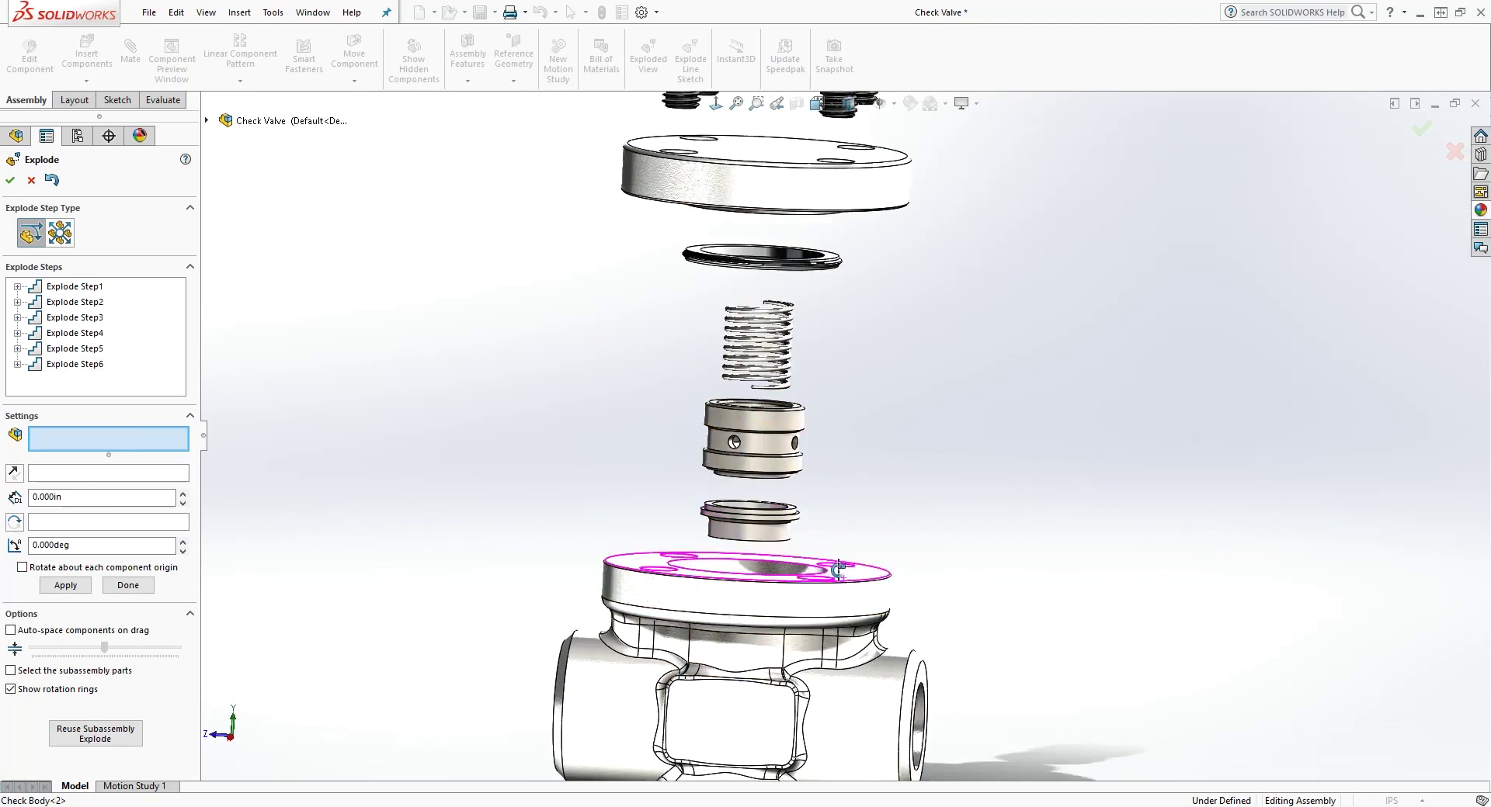
pyautogui.moveTo(838, 571); pyautogui.dragTo(859, 595, button='middle')
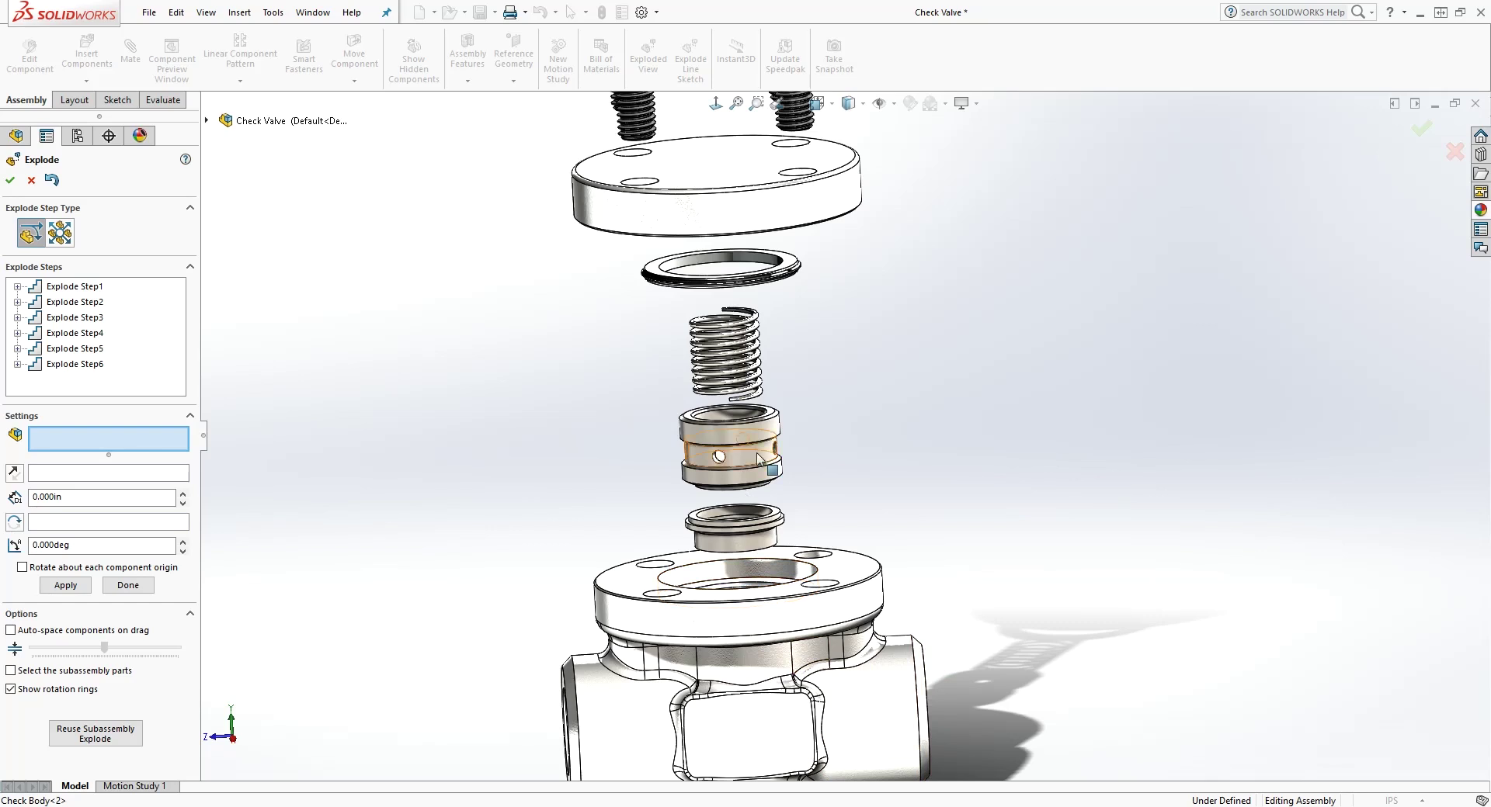
pyautogui.scroll(3, 757, 458)
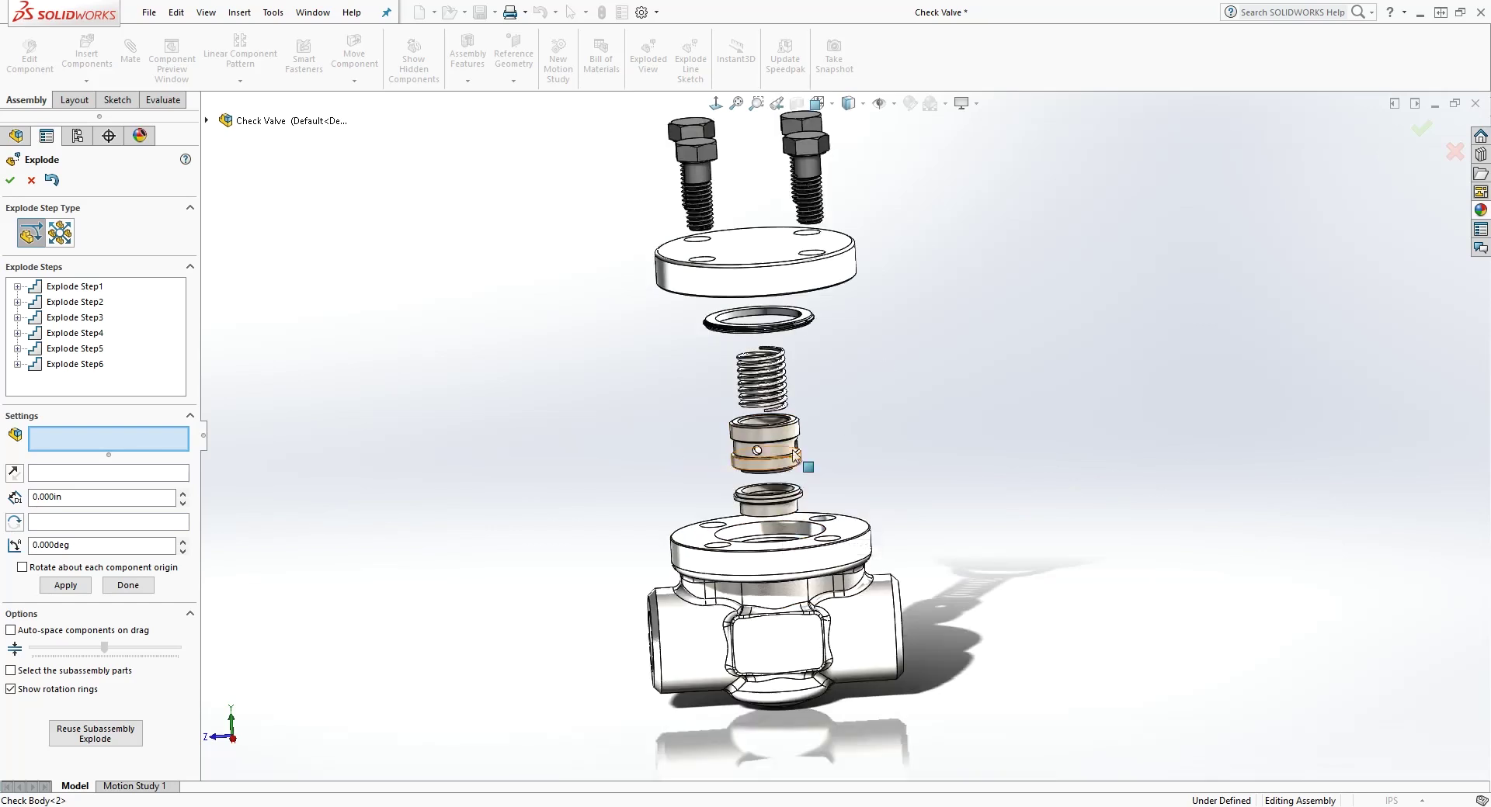
pyautogui.scroll(2, 862, 431)
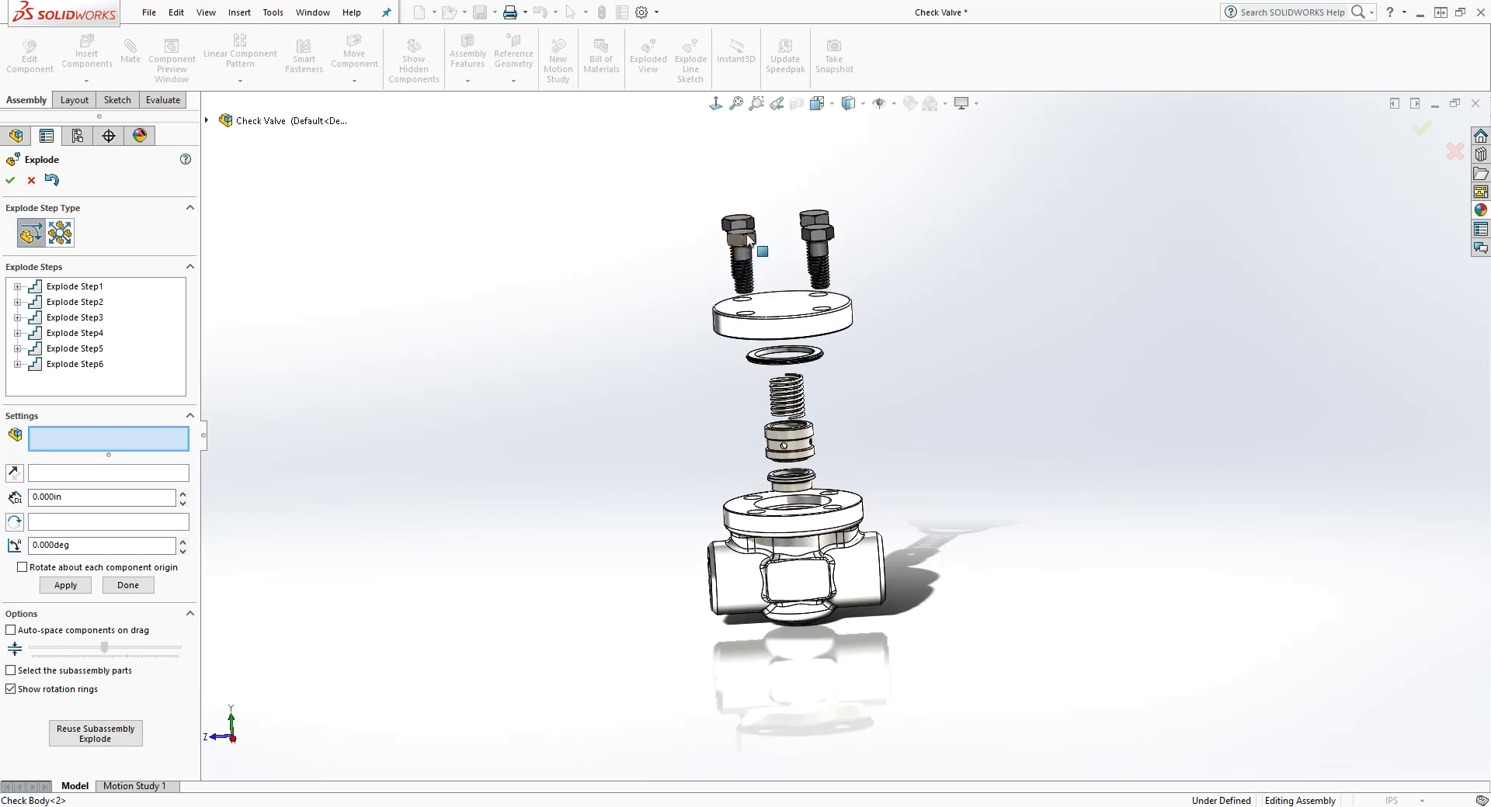
# Delete the trial sideways BOLT-2 move (Explode Step7) and accept the six-step exploded view.
pyautogui.click(737, 272)
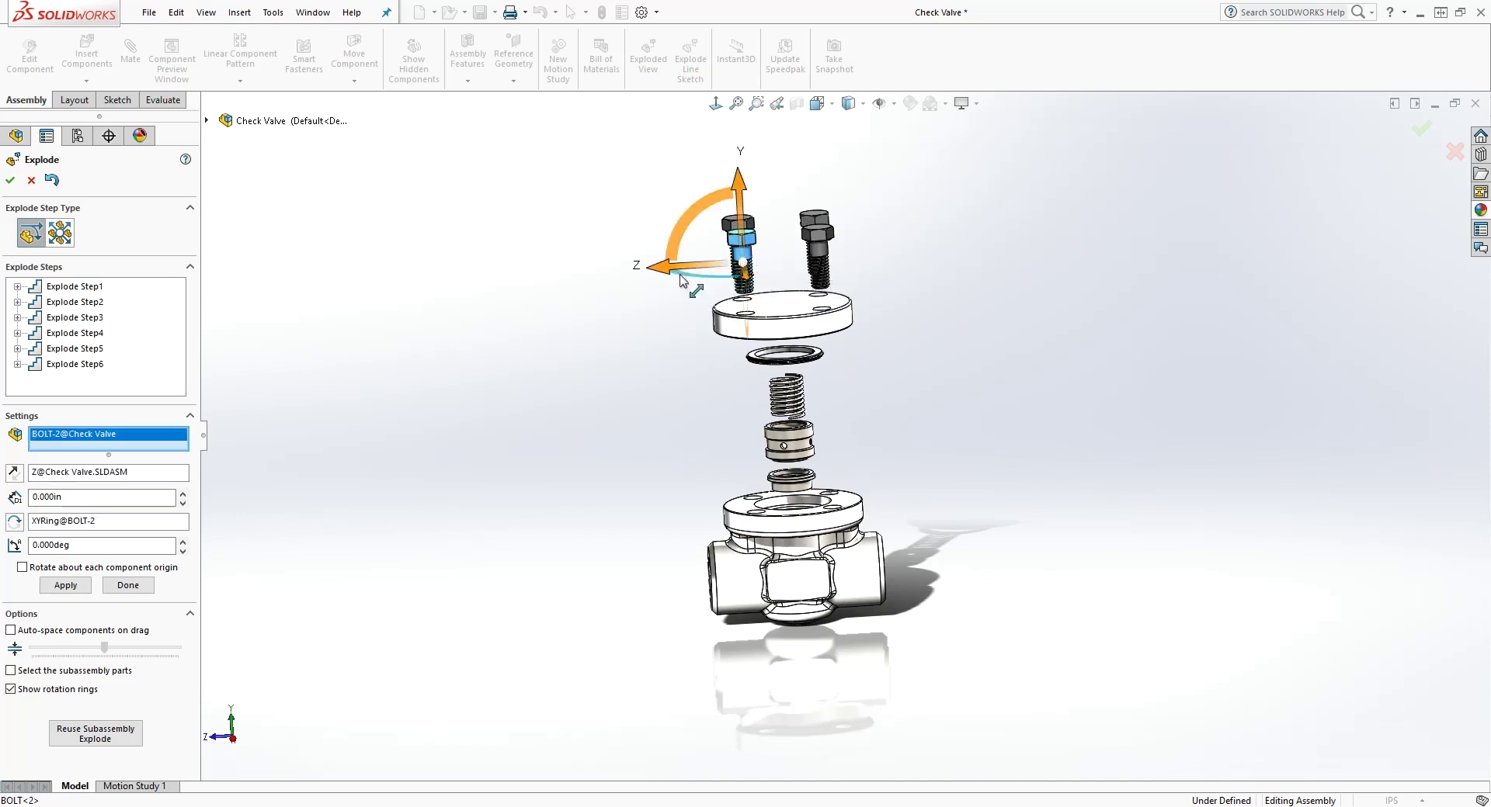
pyautogui.moveTo(682, 281); pyautogui.dragTo(553, 275)
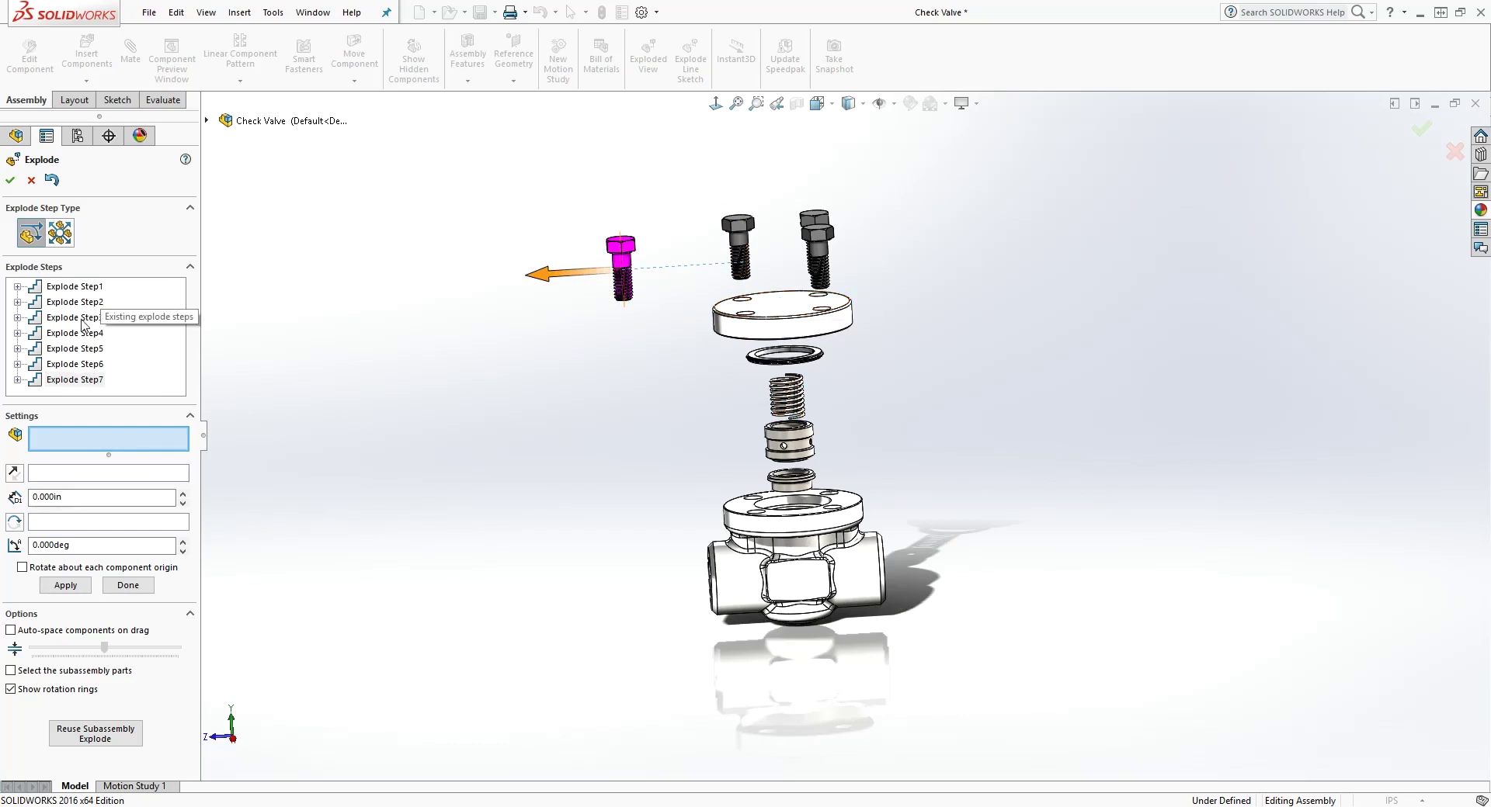
pyautogui.rightClick(77, 390)
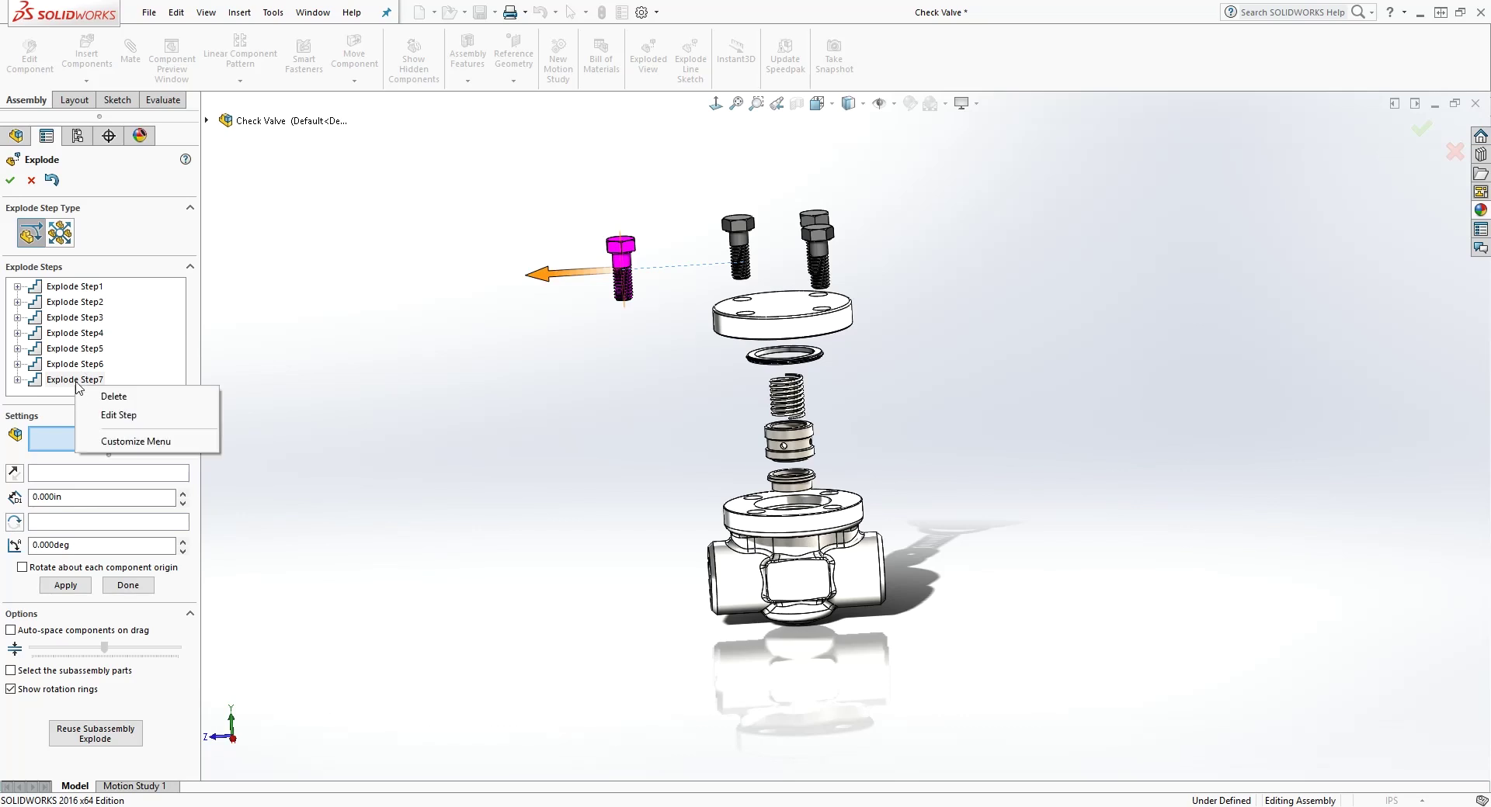
pyautogui.click(113, 397)
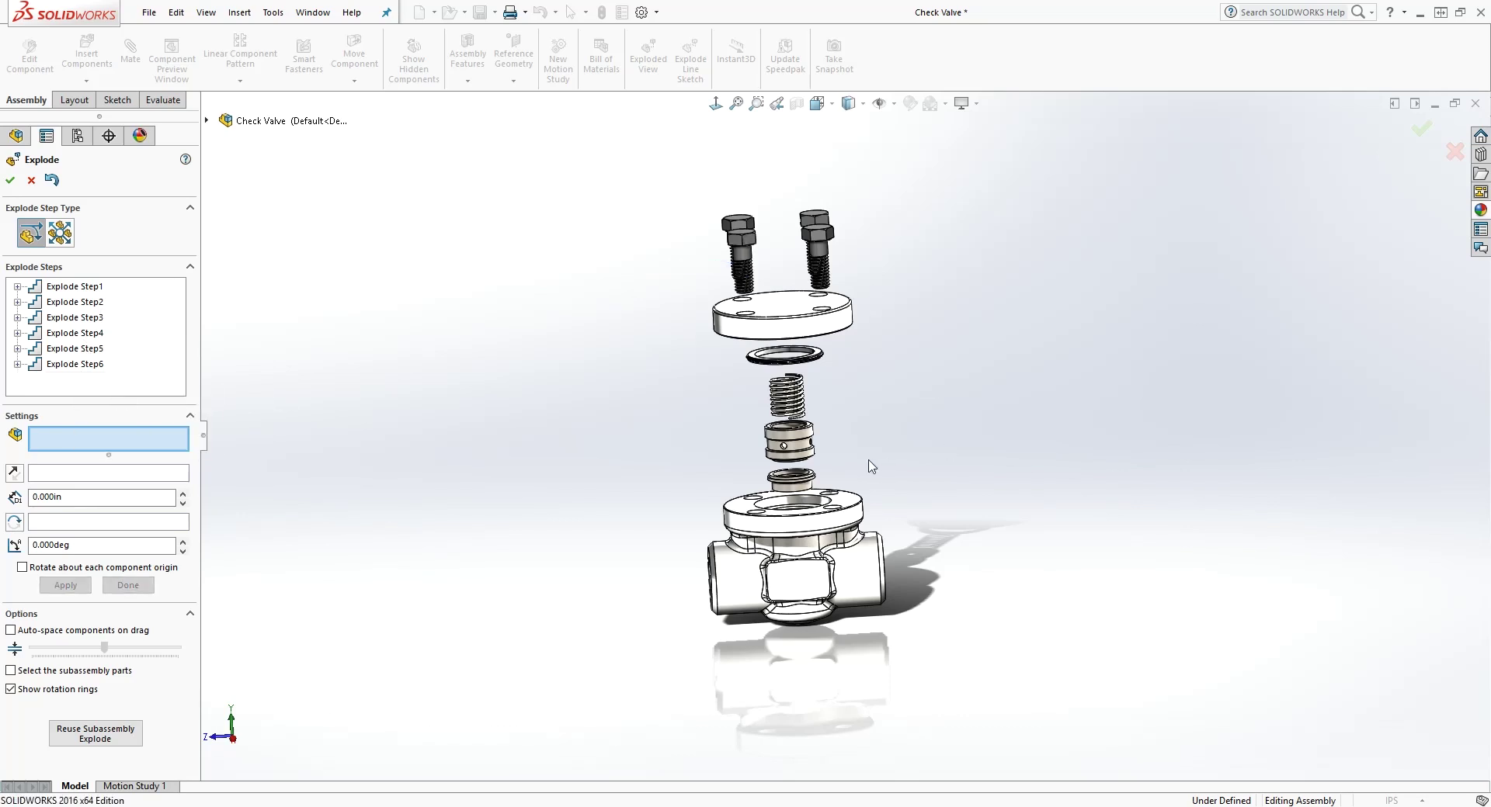
pyautogui.scroll(-3, 865, 383)
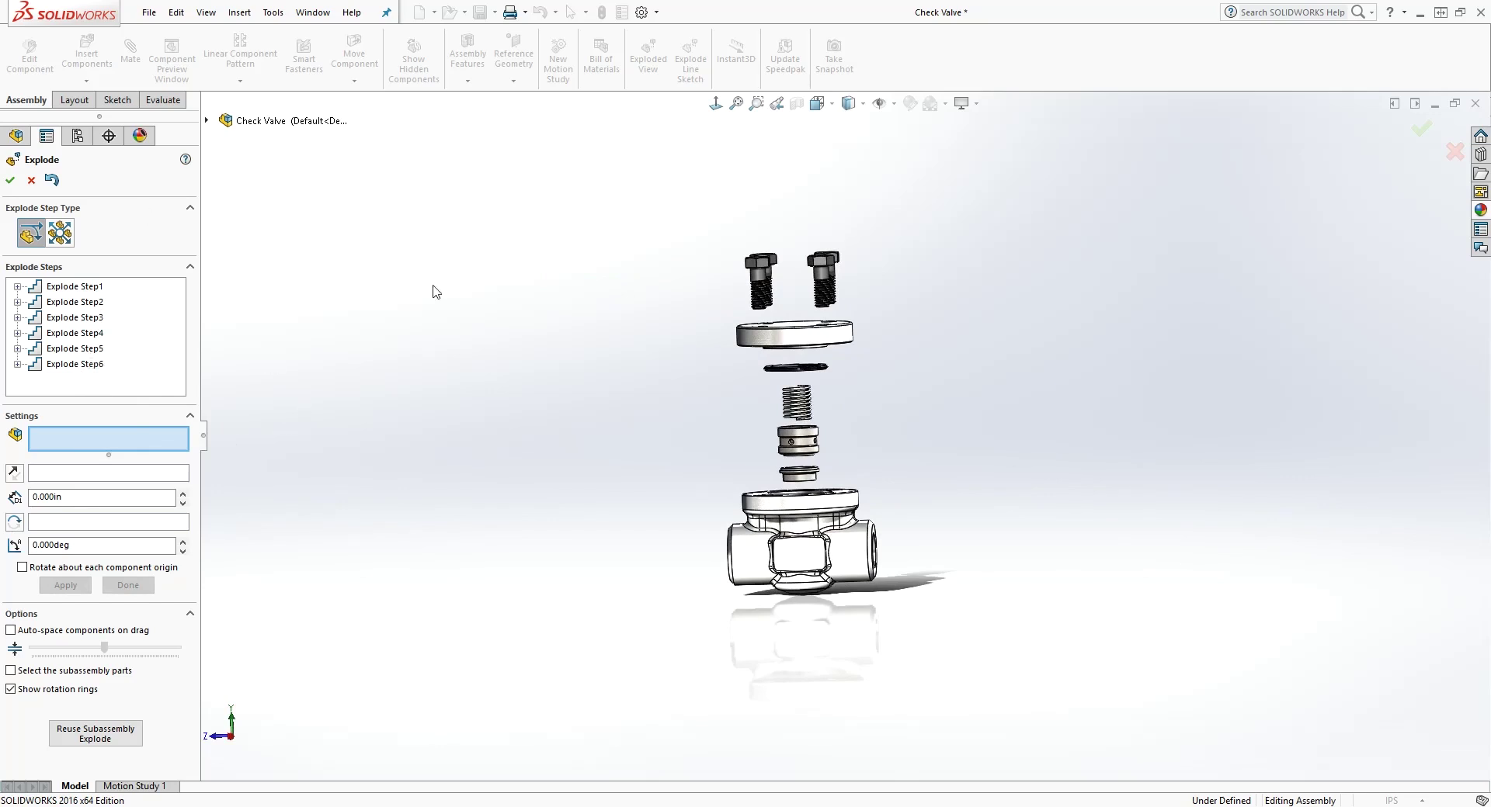
pyautogui.click(11, 179)
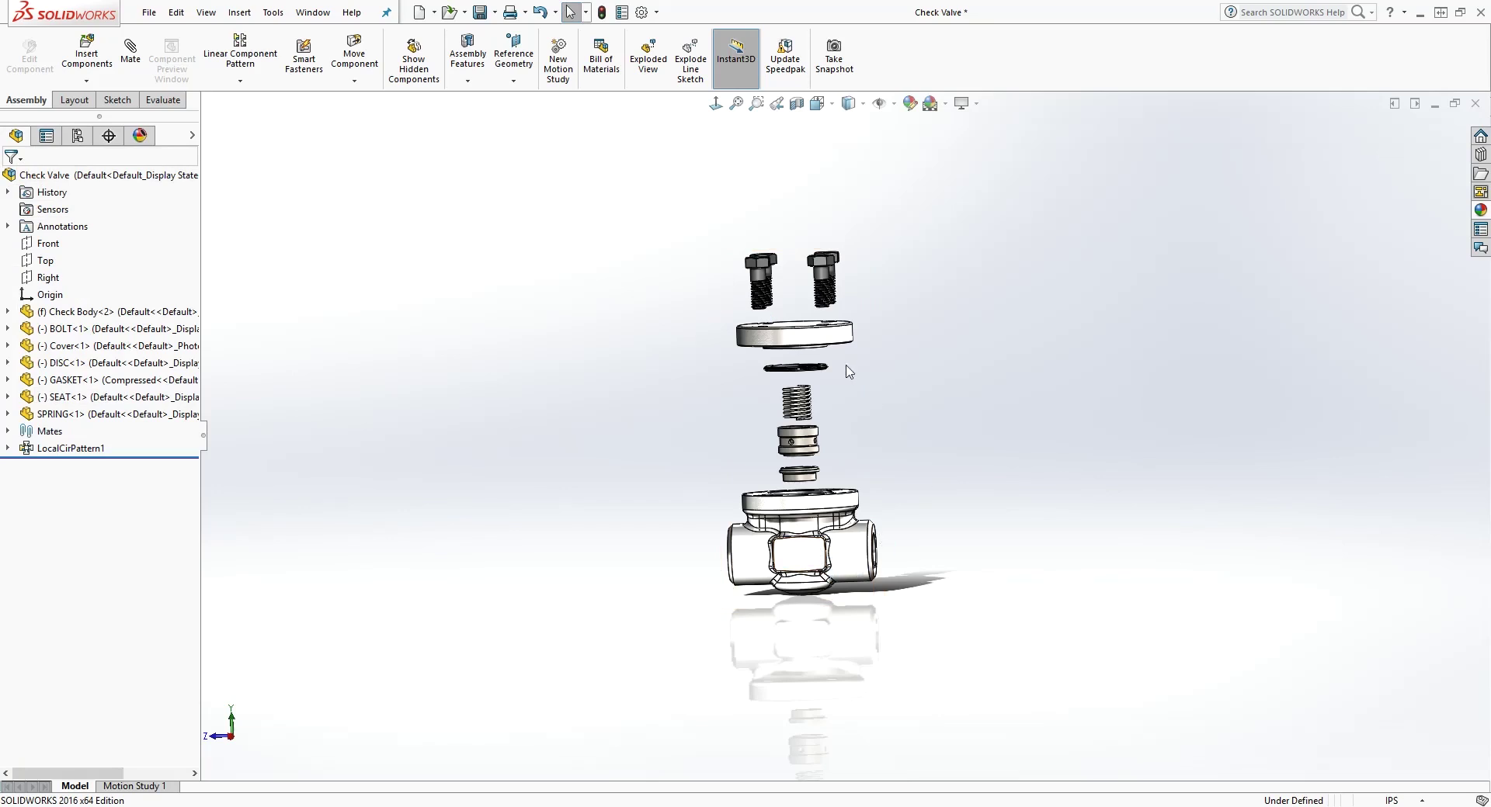
# Zoom in on the fully exploded Check Valve.
pyautogui.scroll(-2, 672, 440)
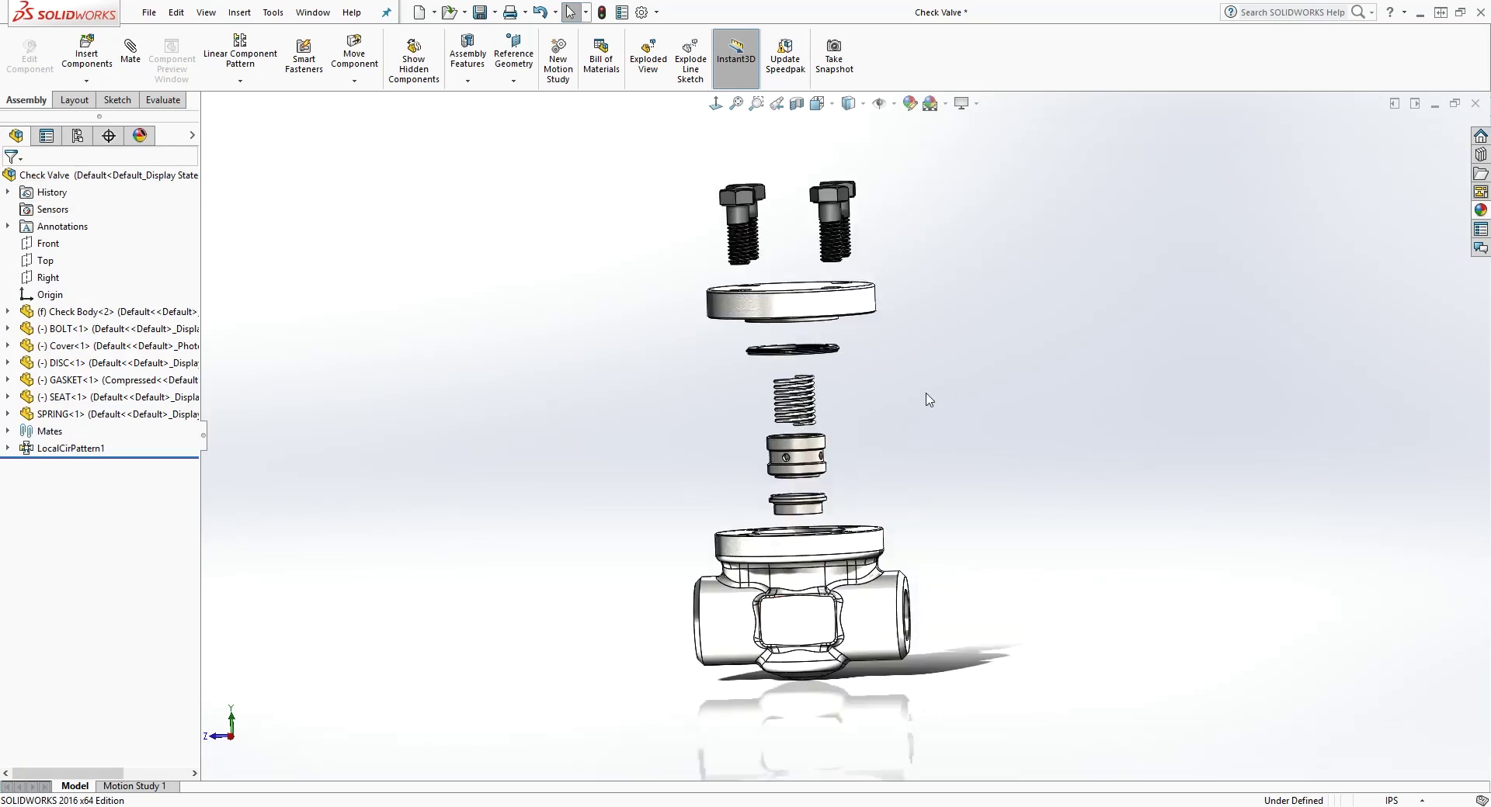
# Collapse ExplView1 under the Default configuration and zoom to fit the assembled valve.
pyautogui.click(78, 137)
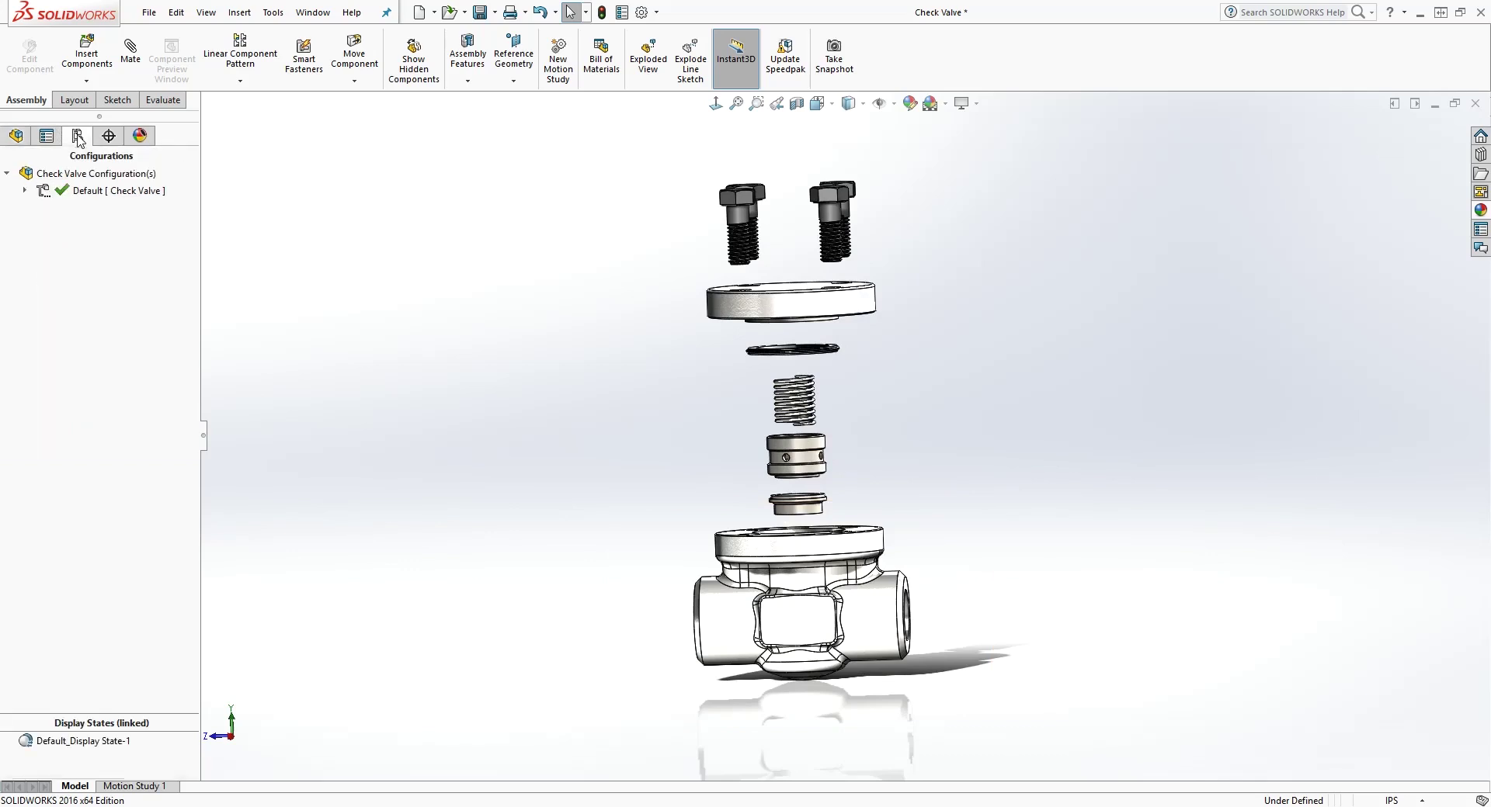
pyautogui.click(25, 191)
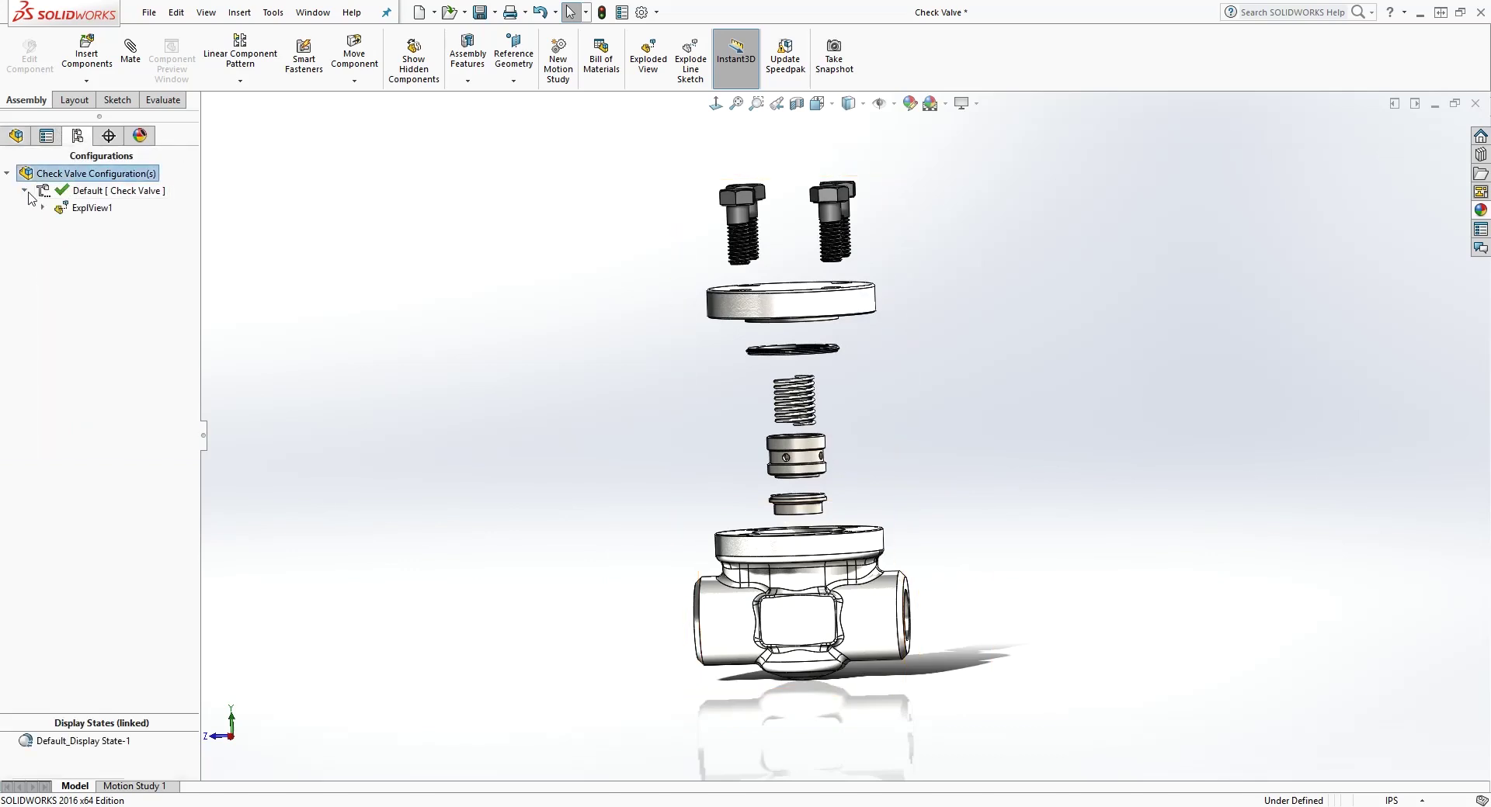
pyautogui.rightClick(92, 211)
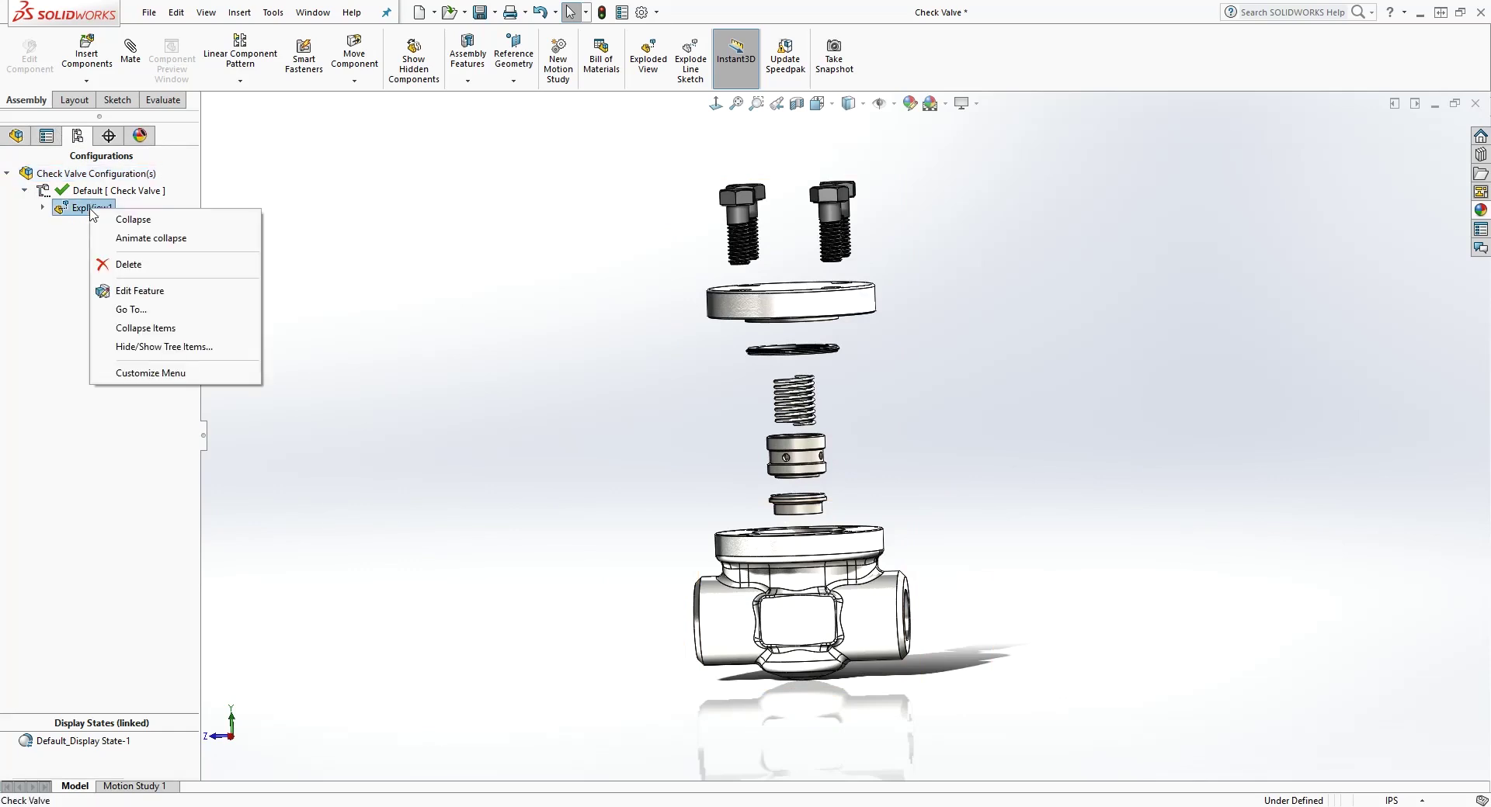
pyautogui.click(134, 220)
pyautogui.scroll(-8, 878, 452)
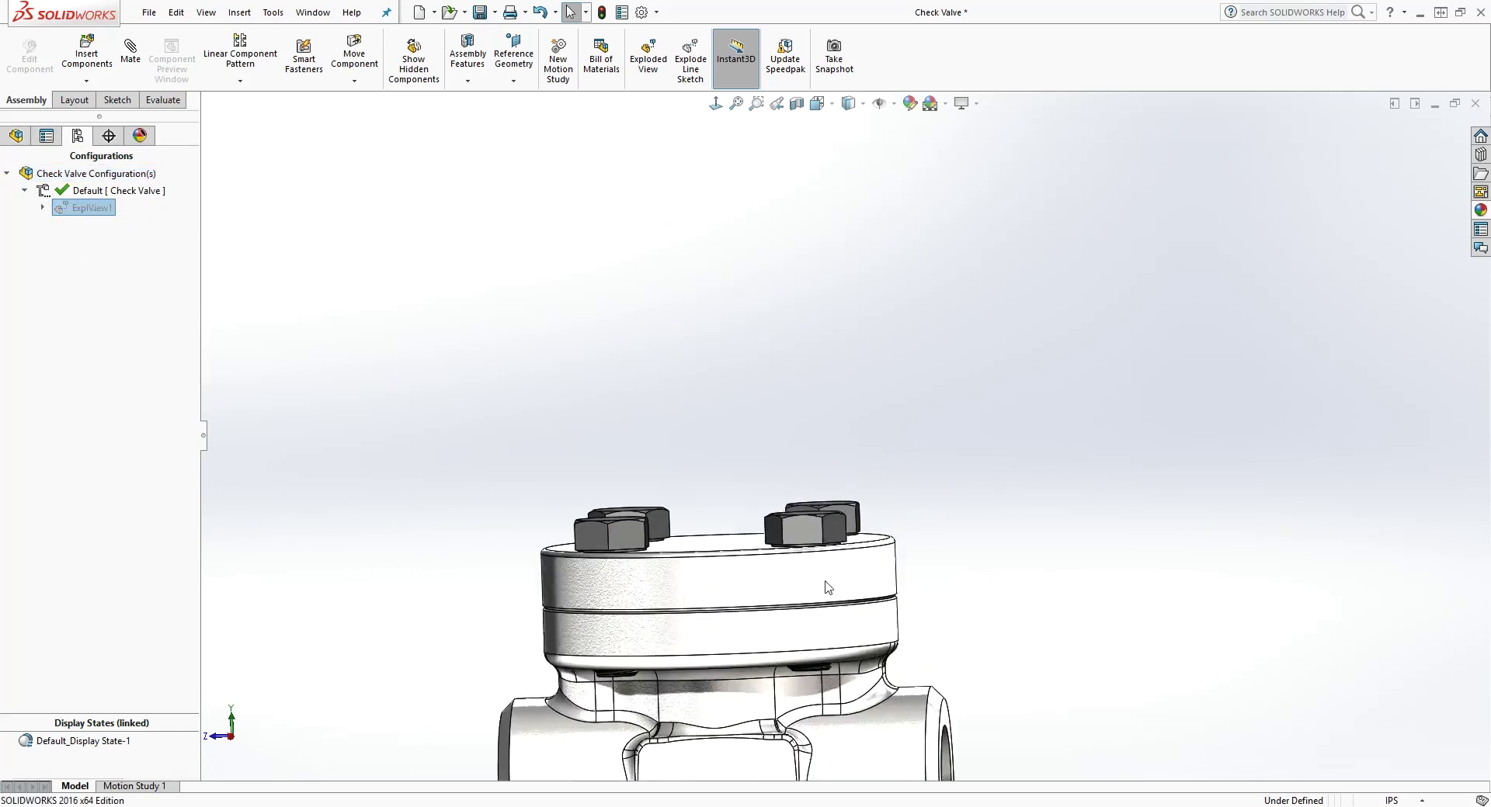
pyautogui.press('f')
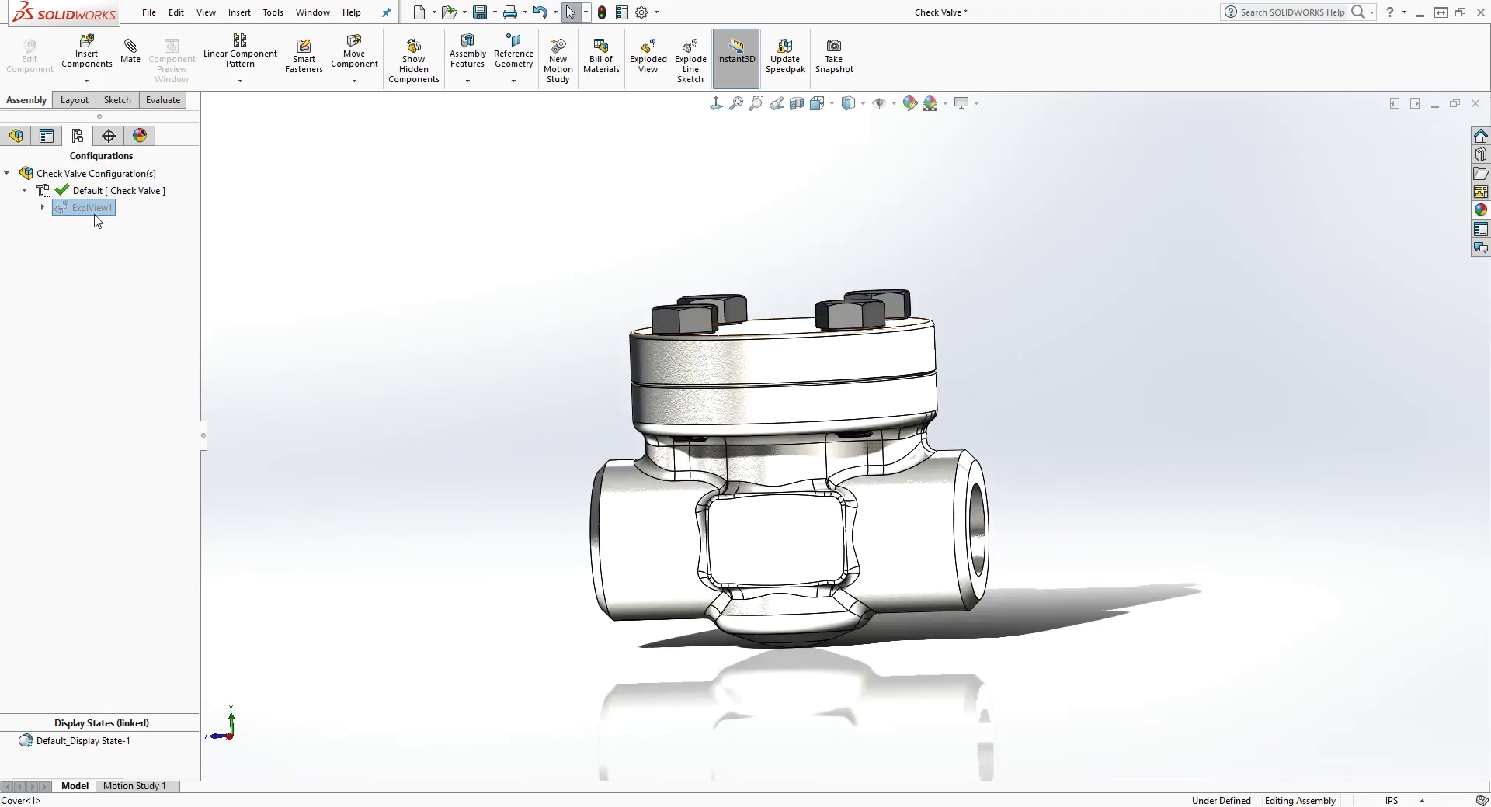
# Explode ExplView1 again, collapse it once more, and orbit the assembled valve to a tilted view.
pyautogui.rightClick(92, 208)
pyautogui.click(125, 219)
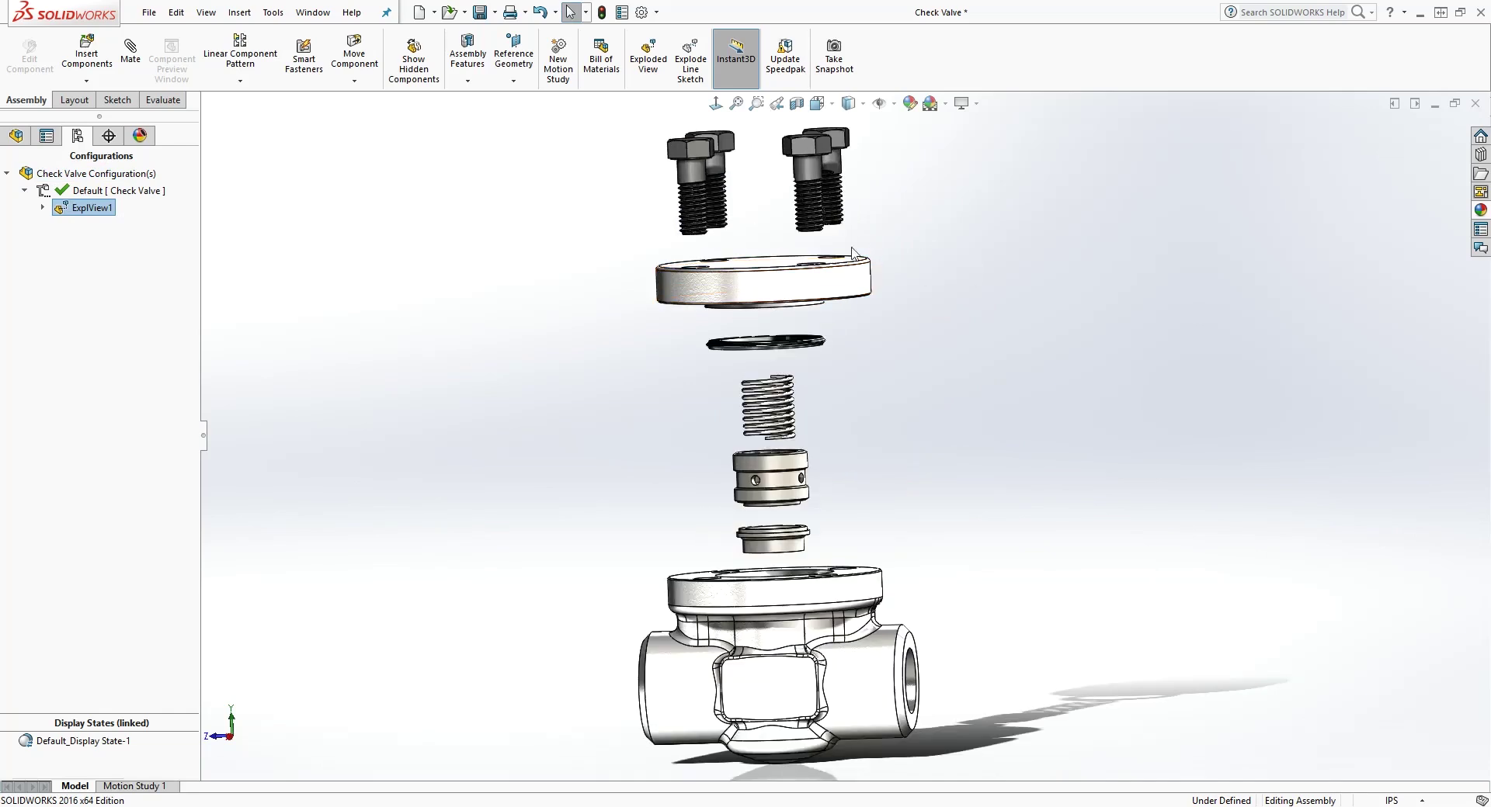
pyautogui.rightClick(89, 217)
pyautogui.click(118, 227)
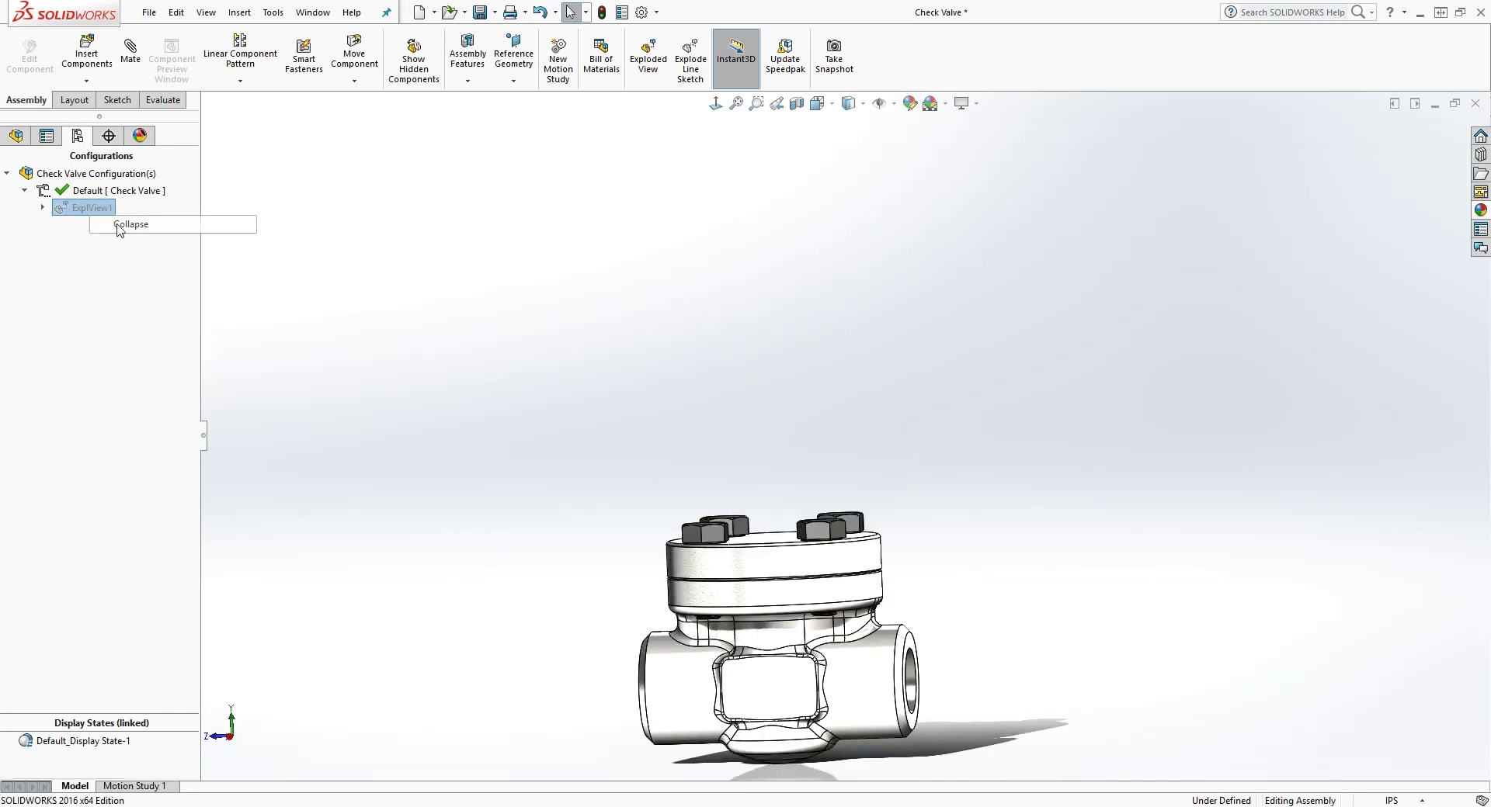
pyautogui.moveTo(779, 644); pyautogui.dragTo(1035, 479, button='middle')
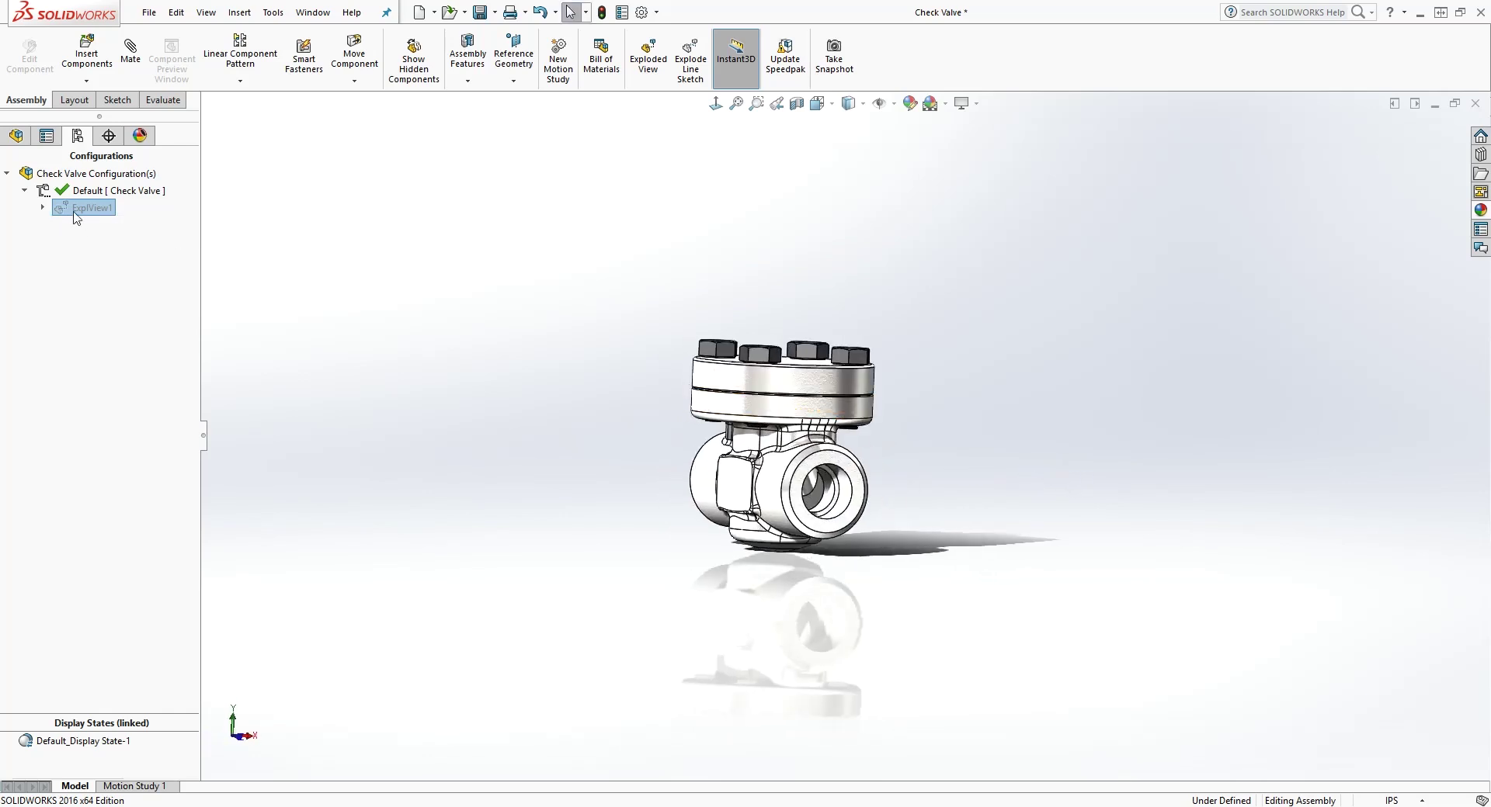
pyautogui.rightClick(74, 208)
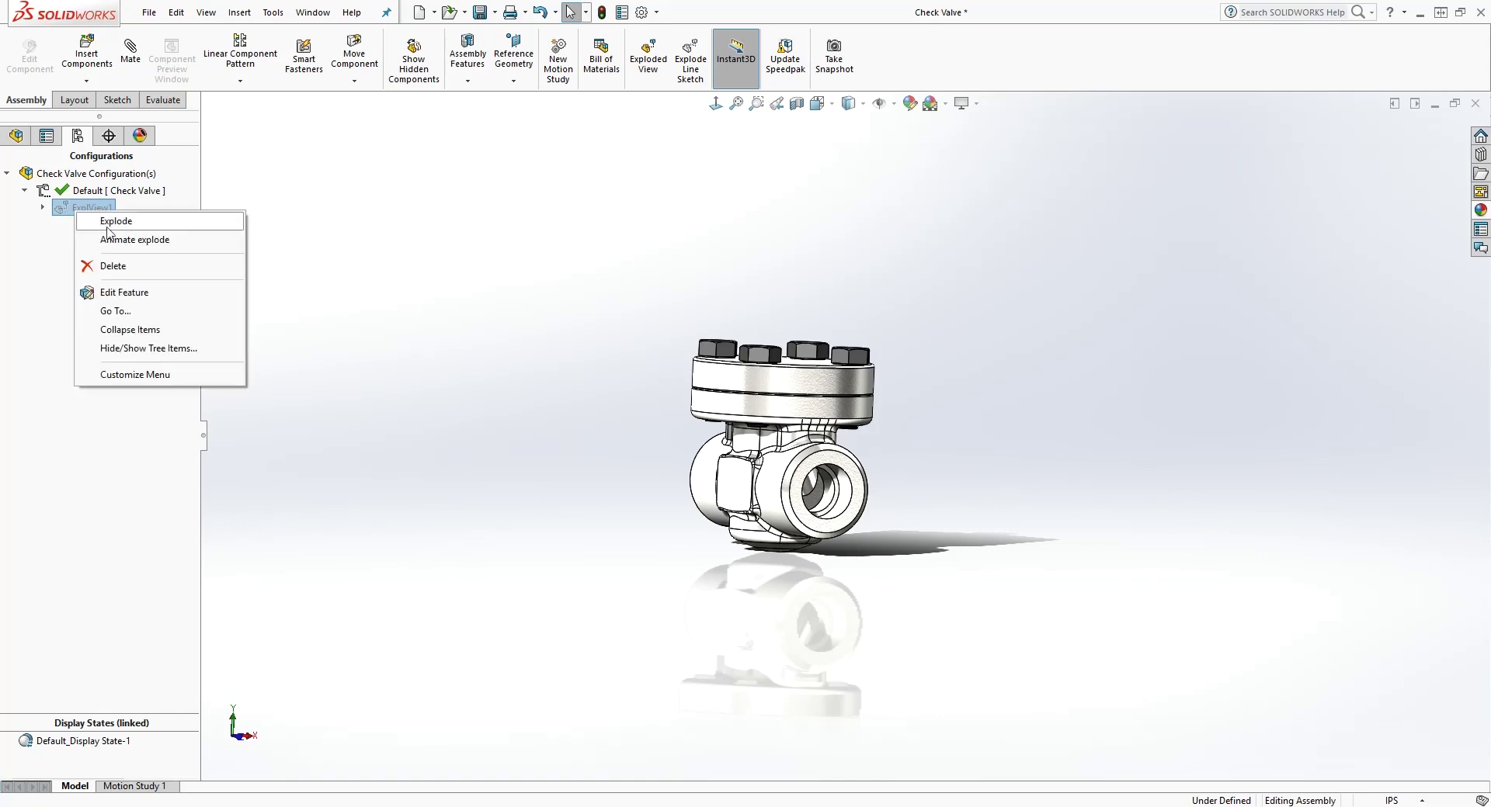
# Explode ExplView1, open it with Edit Feature to list its six steps, and show a side view.
pyautogui.click(109, 220)
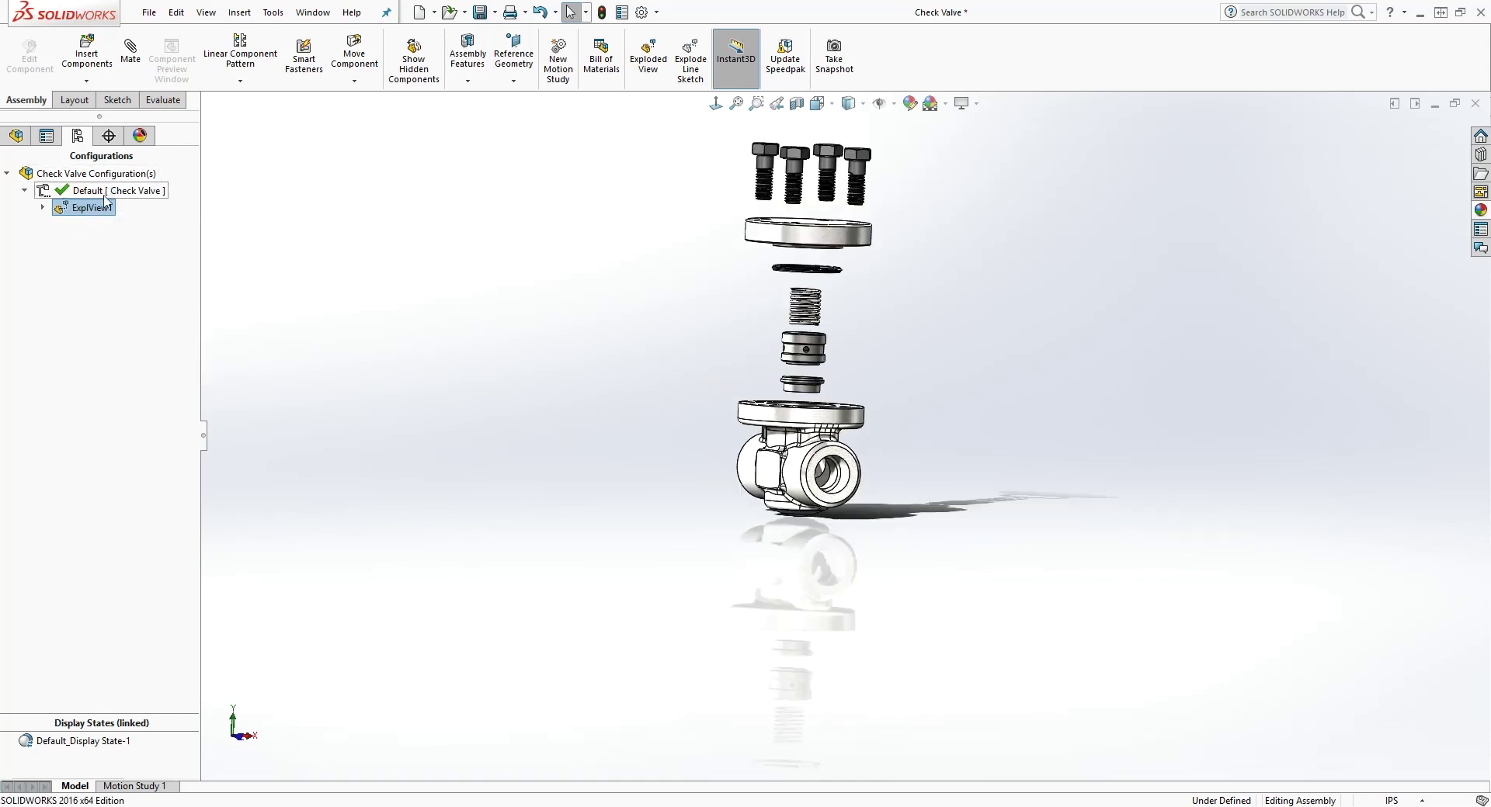
pyautogui.rightClick(83, 212)
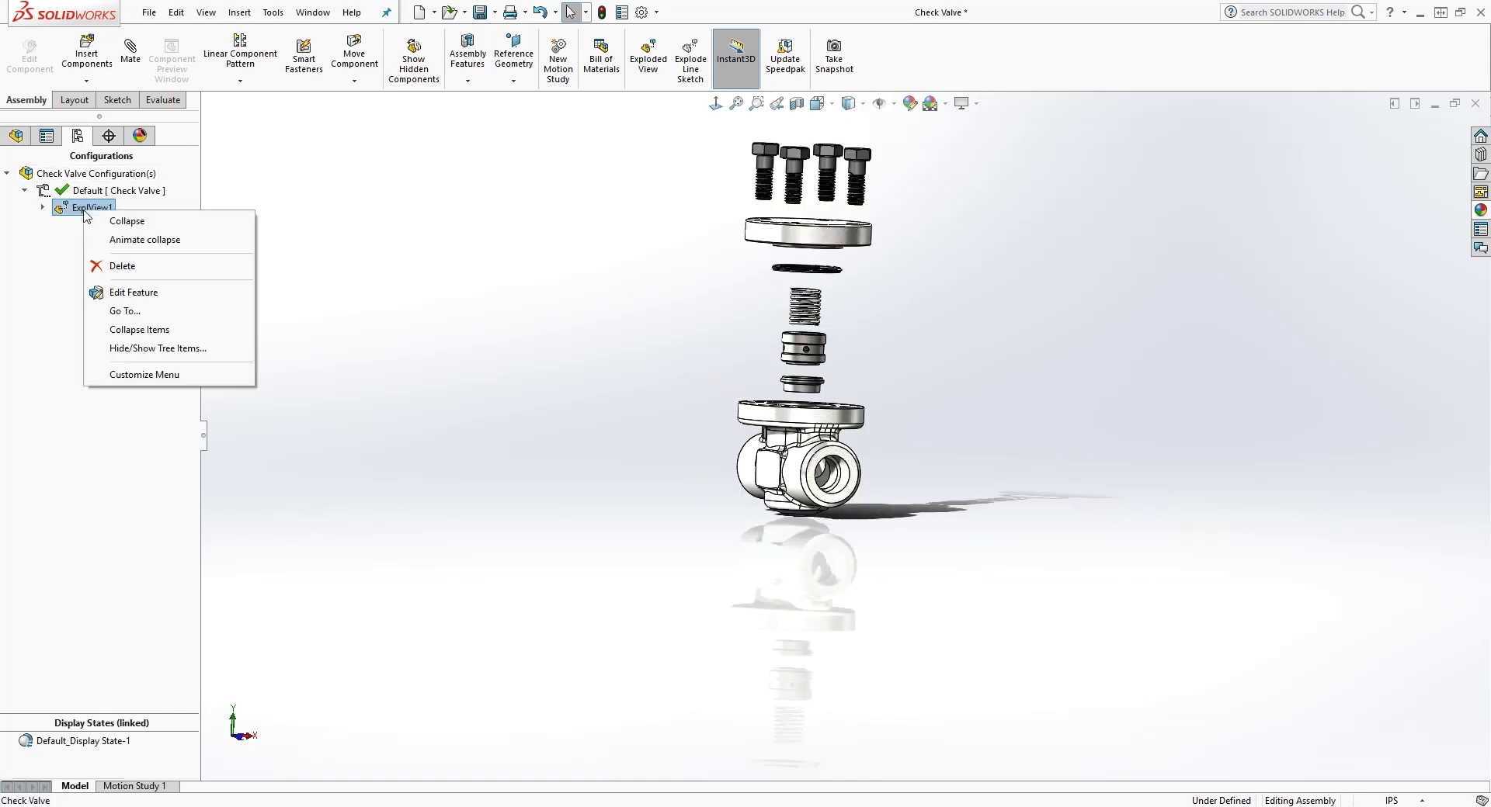
pyautogui.click(129, 296)
pyautogui.hotkey('ctrl', '3')
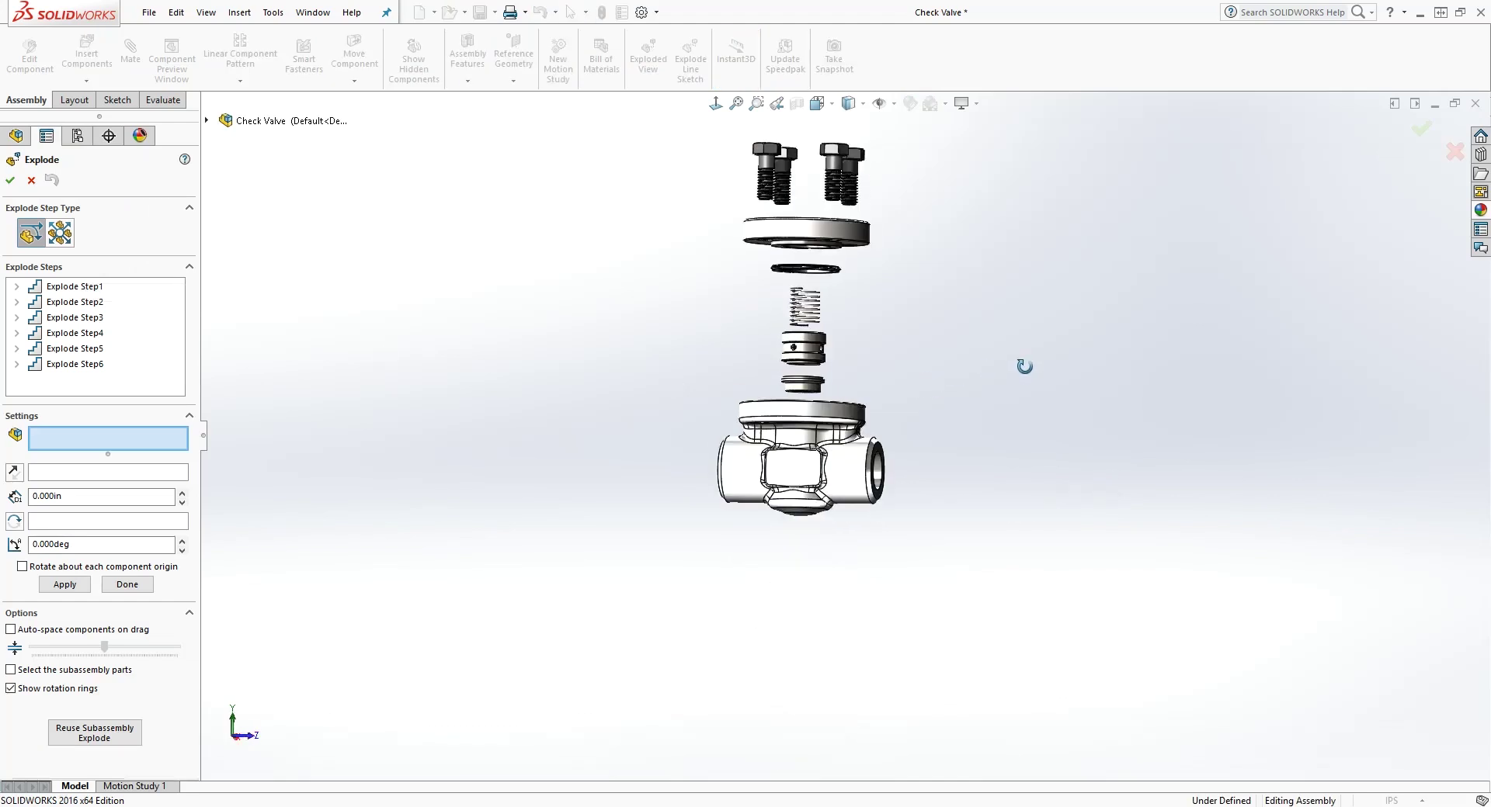
# Review the four bolts' Explode Step1 settings, cancel without changes, and return to isometric view.
pyautogui.click(75, 288)
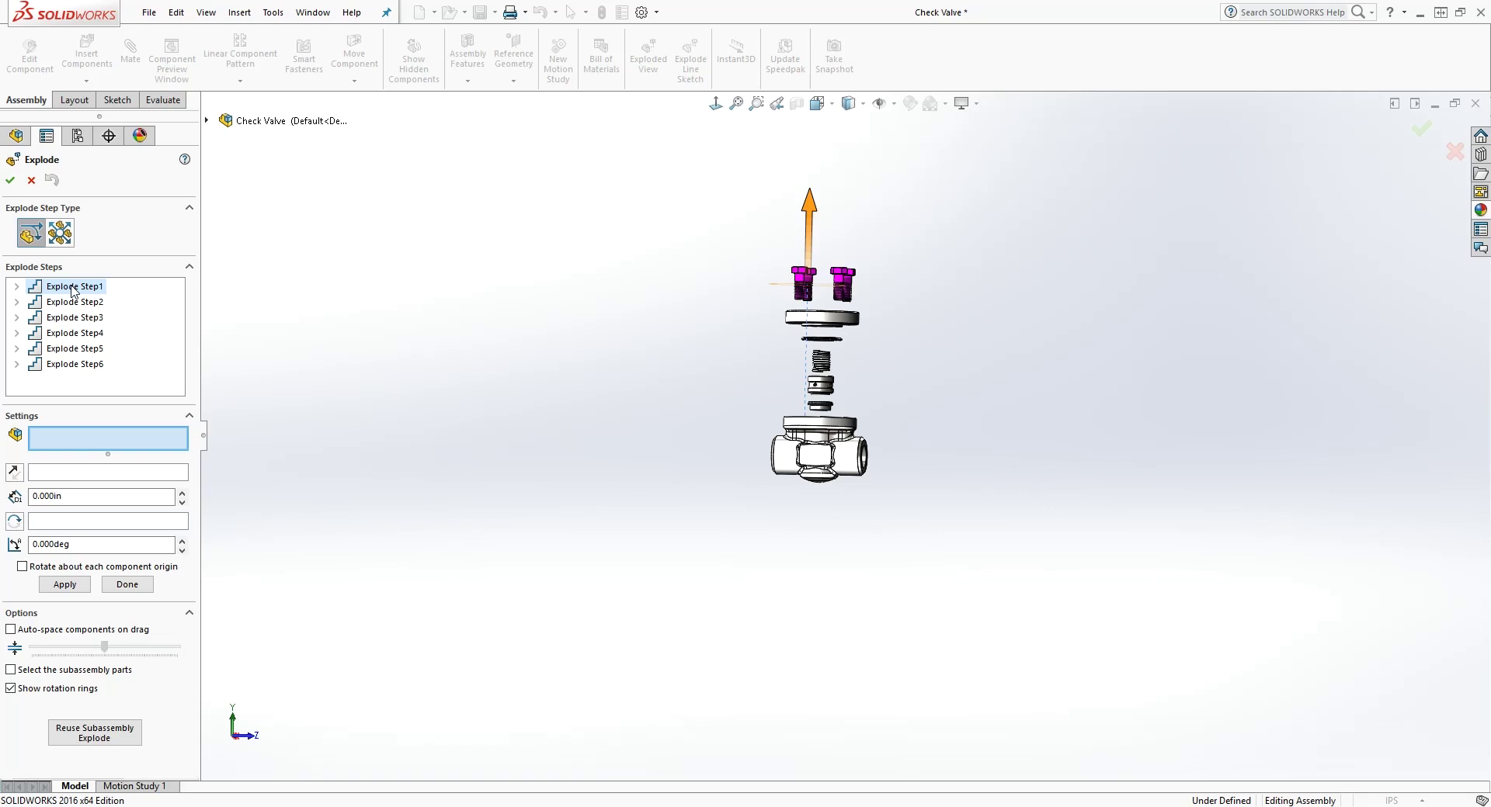
pyautogui.rightClick(74, 289)
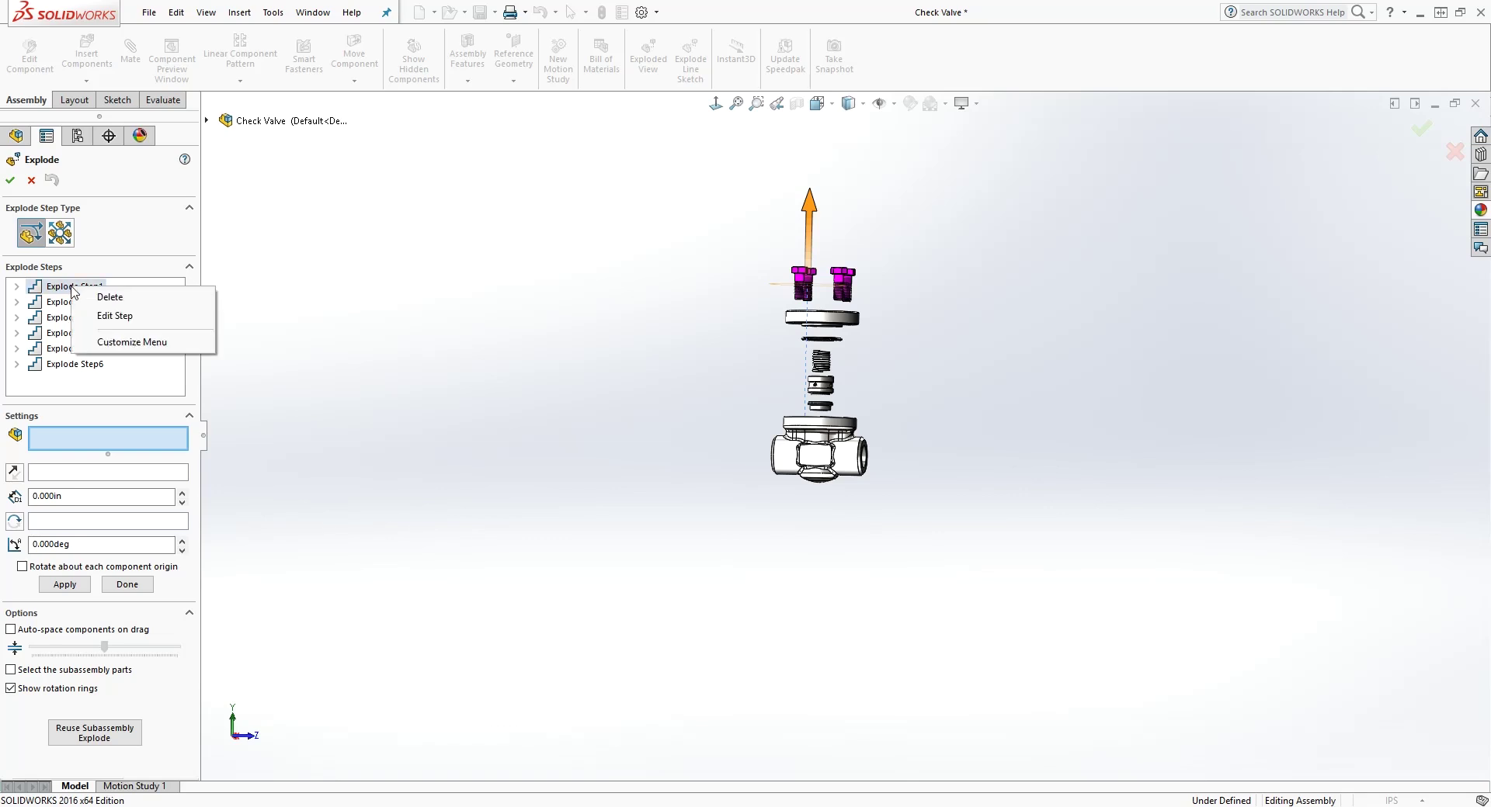
pyautogui.click(109, 327)
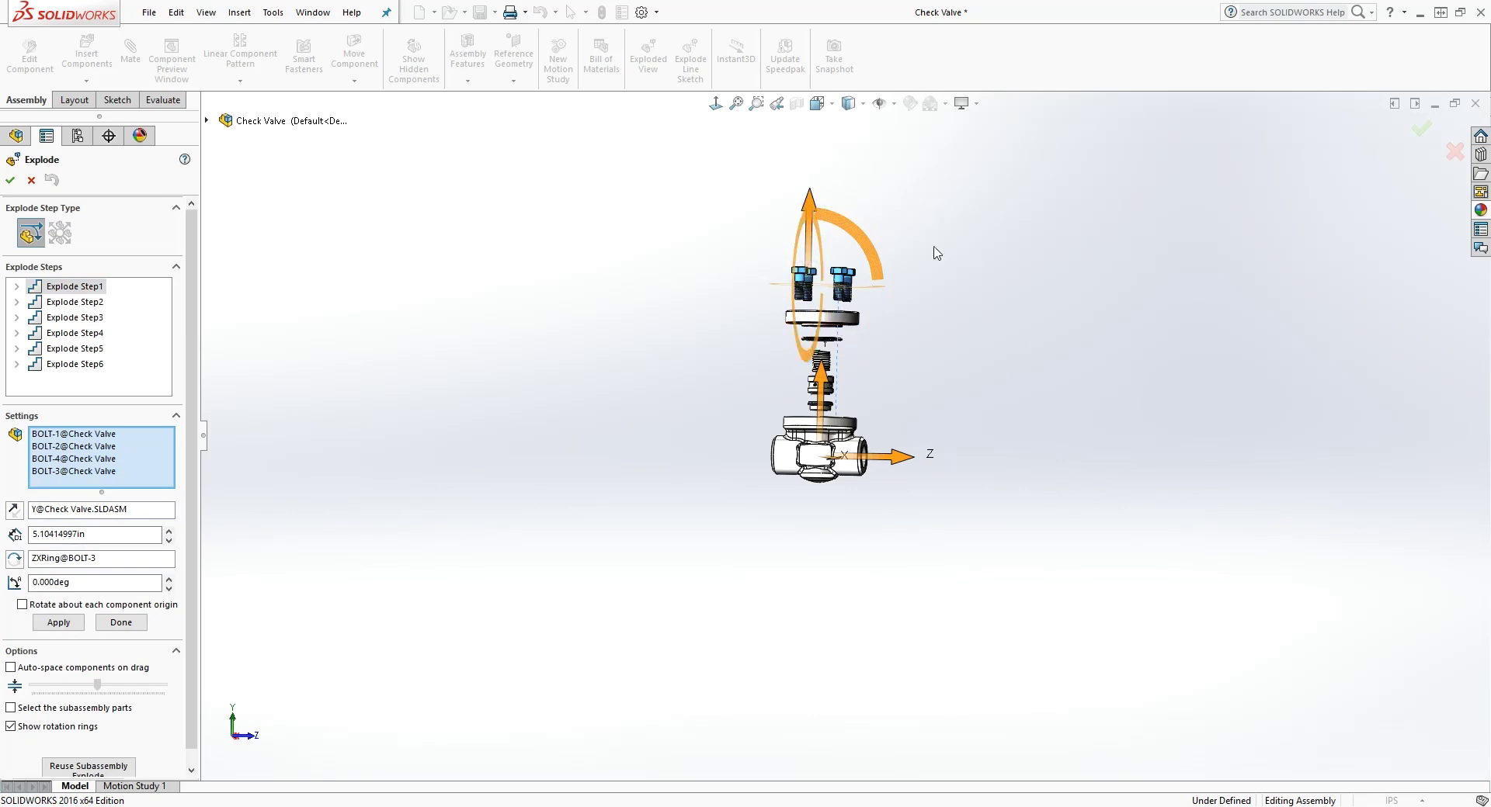
pyautogui.scroll(-5, 905, 323)
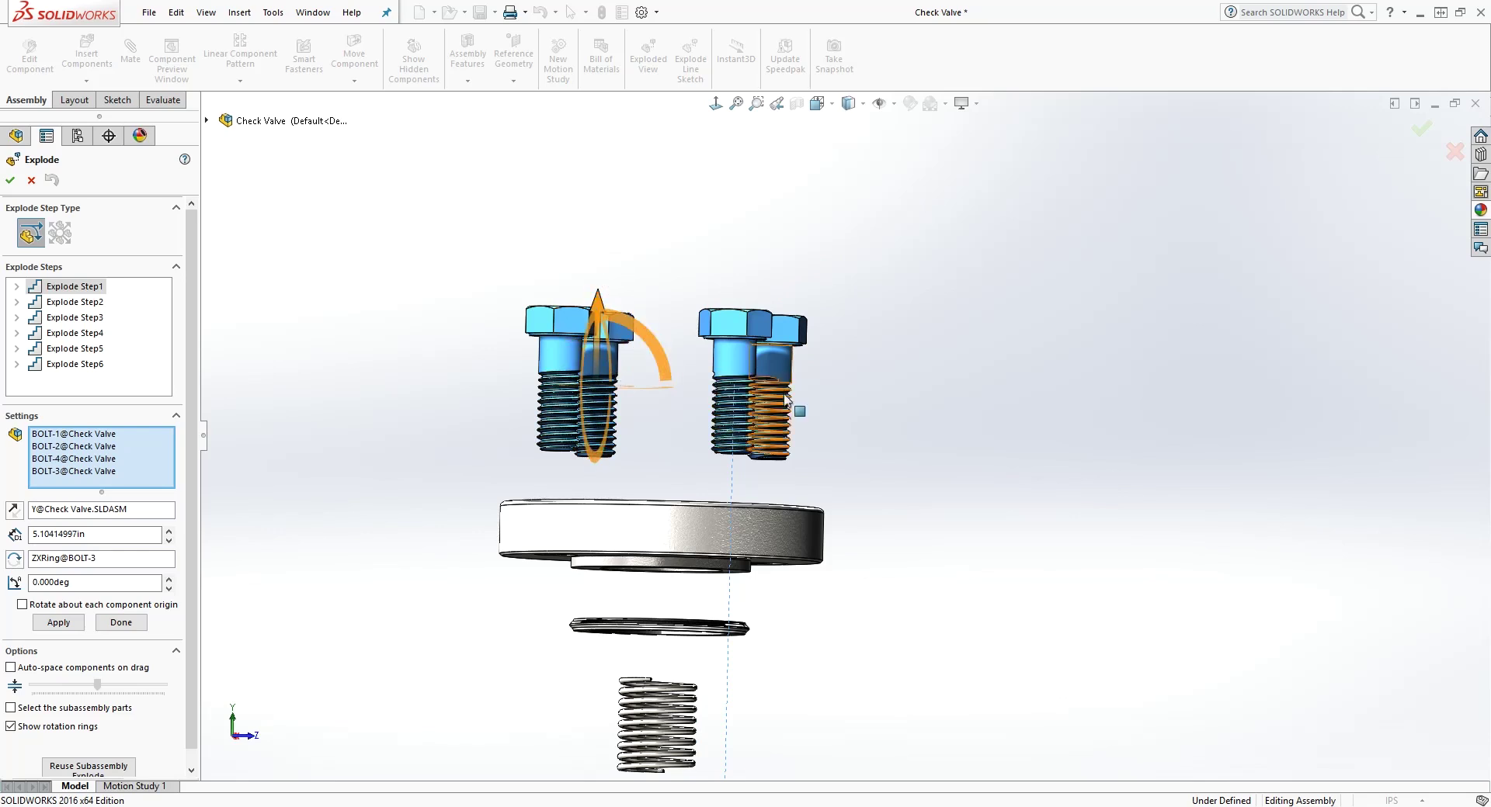
pyautogui.click(30, 183)
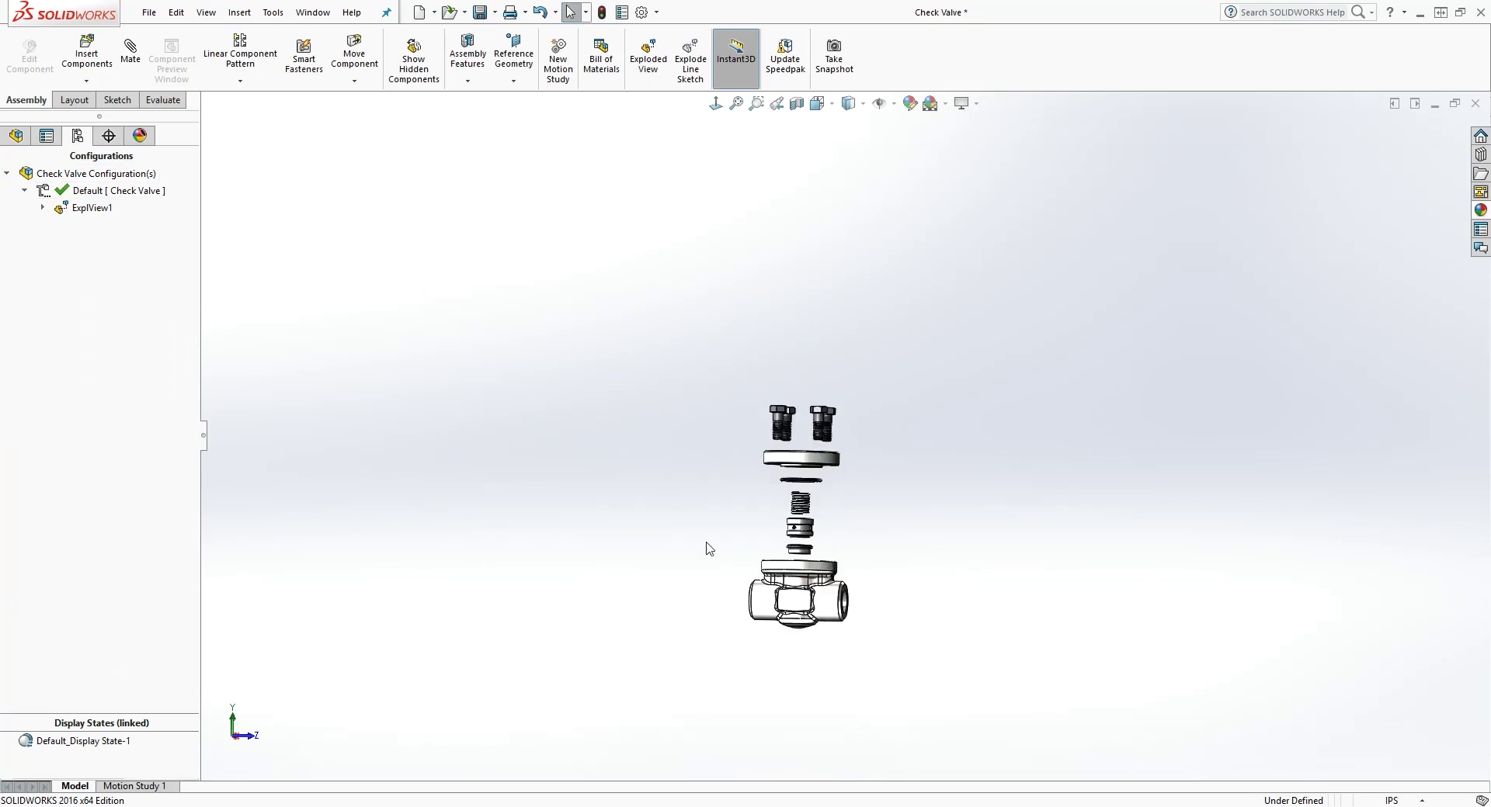
pyautogui.hotkey('ctrl', '7')
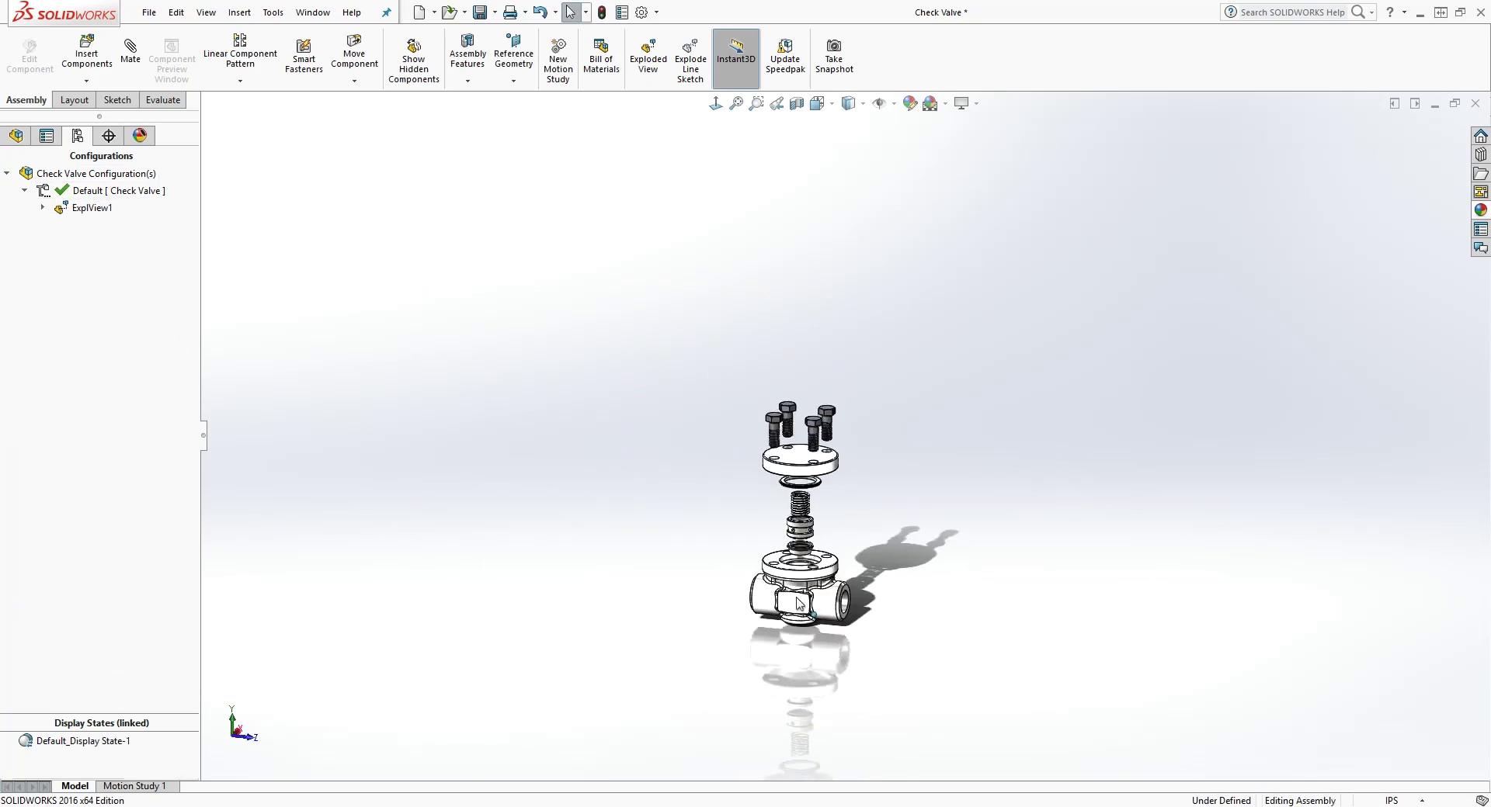